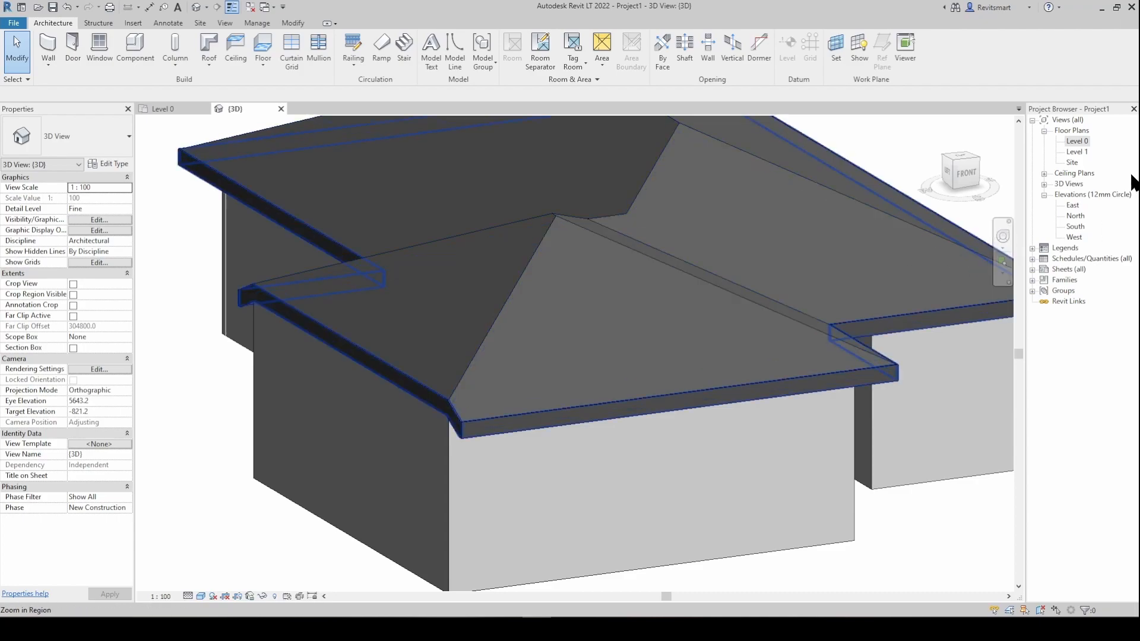
Examine the roof outline and the eave that stops at the side wall in the Level 0 floor plan
{"action": "double_click", "coordinate": [1082, 142]}
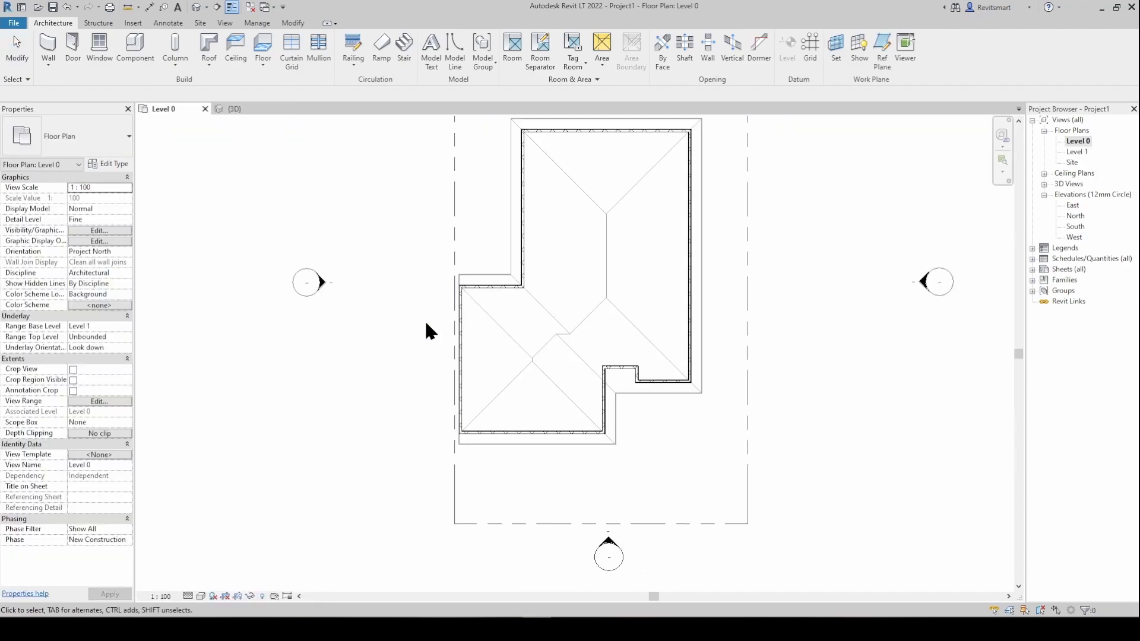
{"action": "scroll", "coordinate": [466, 302], "scroll_direction": "up", "scroll_amount": 2}
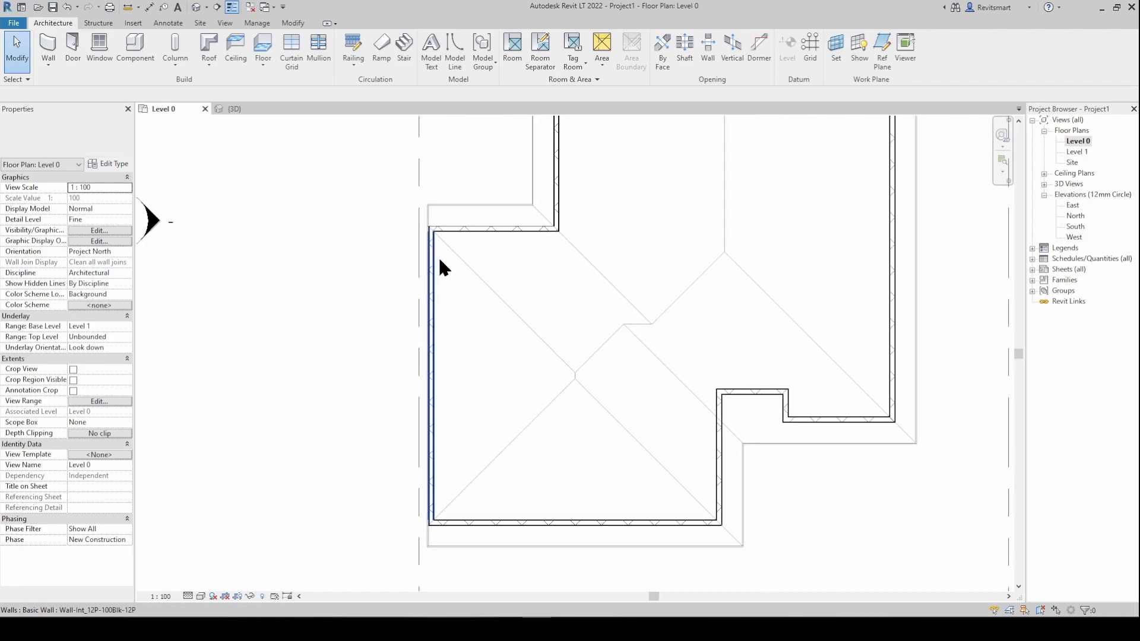
{"action": "scroll", "coordinate": [438, 262], "scroll_direction": "down", "scroll_amount": 3}
{"action": "scroll", "coordinate": [447, 259], "scroll_direction": "up", "scroll_amount": 4}
{"action": "left_click", "coordinate": [460, 255]}
{"action": "scroll", "coordinate": [460, 256], "scroll_direction": "down", "scroll_amount": 3}
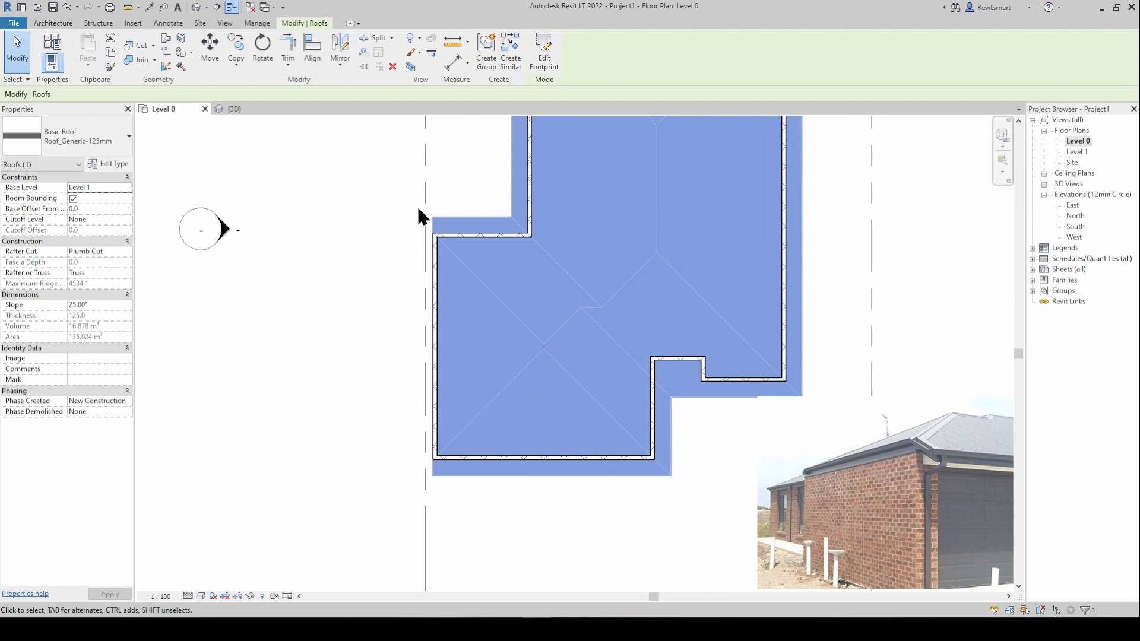
{"action": "scroll", "coordinate": [421, 216], "scroll_direction": "up", "scroll_amount": 3}
{"action": "scroll", "coordinate": [427, 223], "scroll_direction": "down", "scroll_amount": 2}
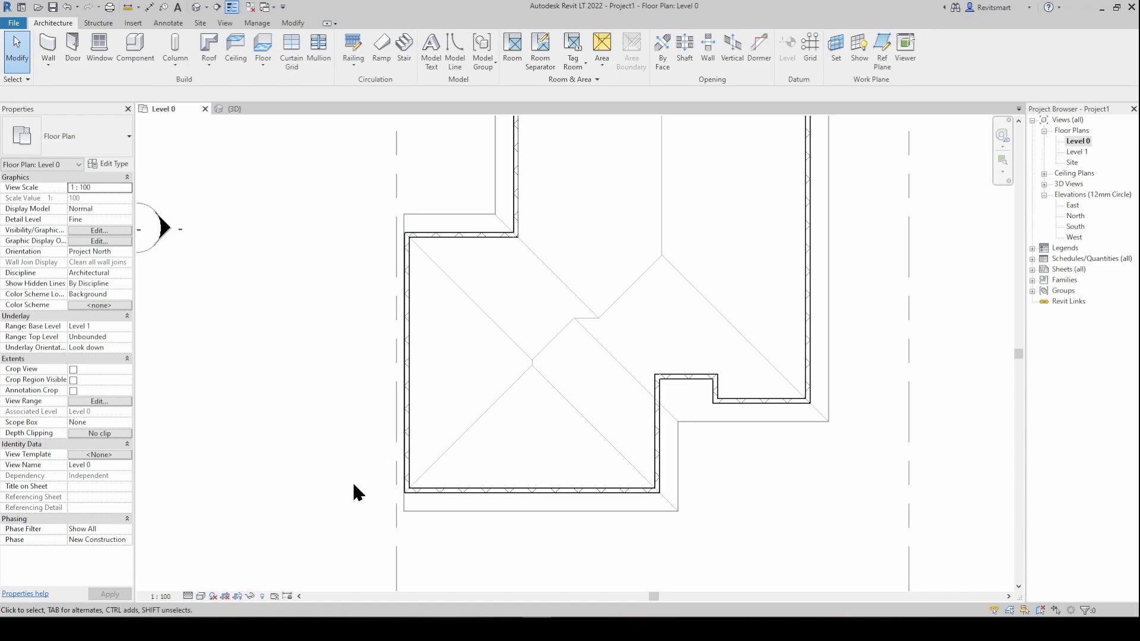
{"action": "scroll", "coordinate": [335, 229], "scroll_direction": "down", "scroll_amount": 2}
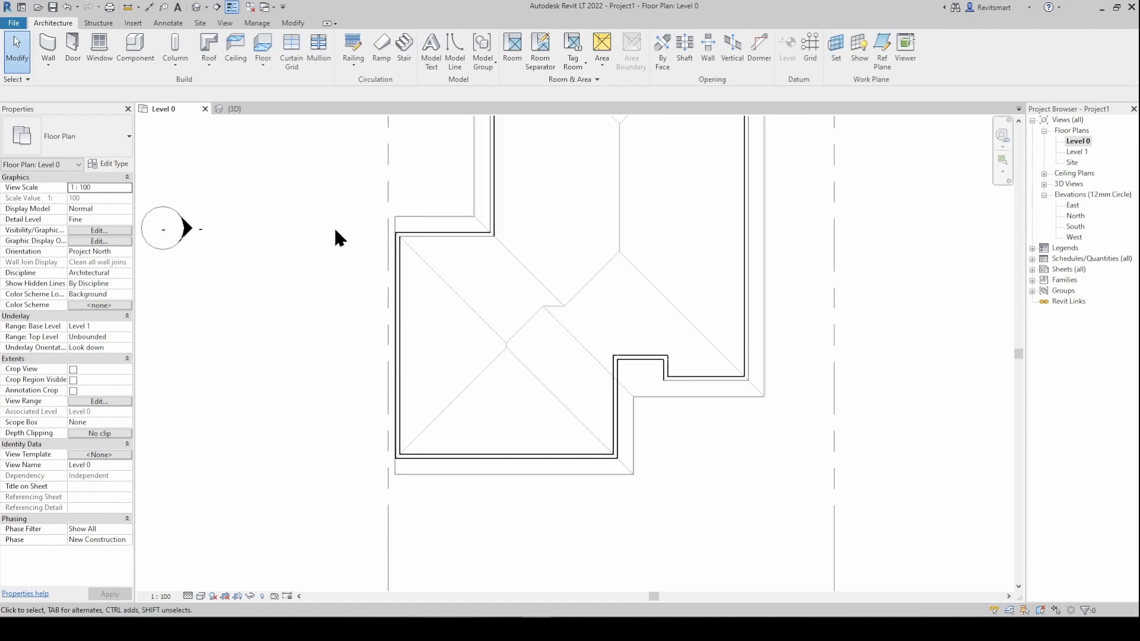
{"action": "scroll", "coordinate": [365, 193], "scroll_direction": "up", "scroll_amount": 3}
{"action": "middle_click_drag", "start_coordinate": [394, 211], "coordinate": [386, 155]}
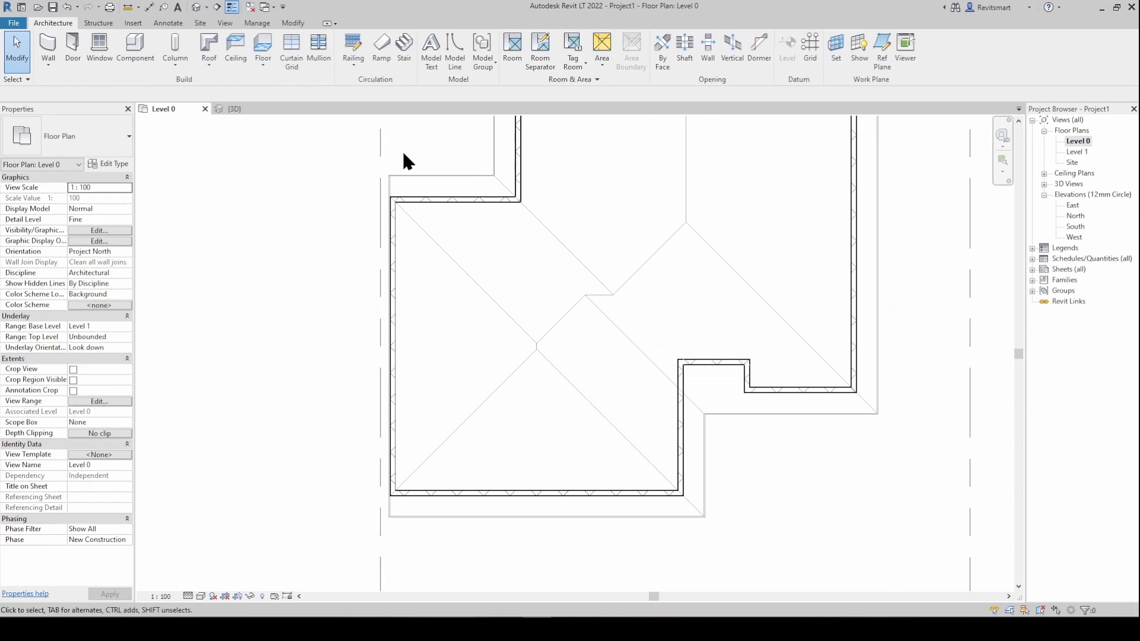
Place a standard gutter along the front and adjoining side fascia edges of the roof in the 3D view
{"action": "left_click", "coordinate": [197, 7]}
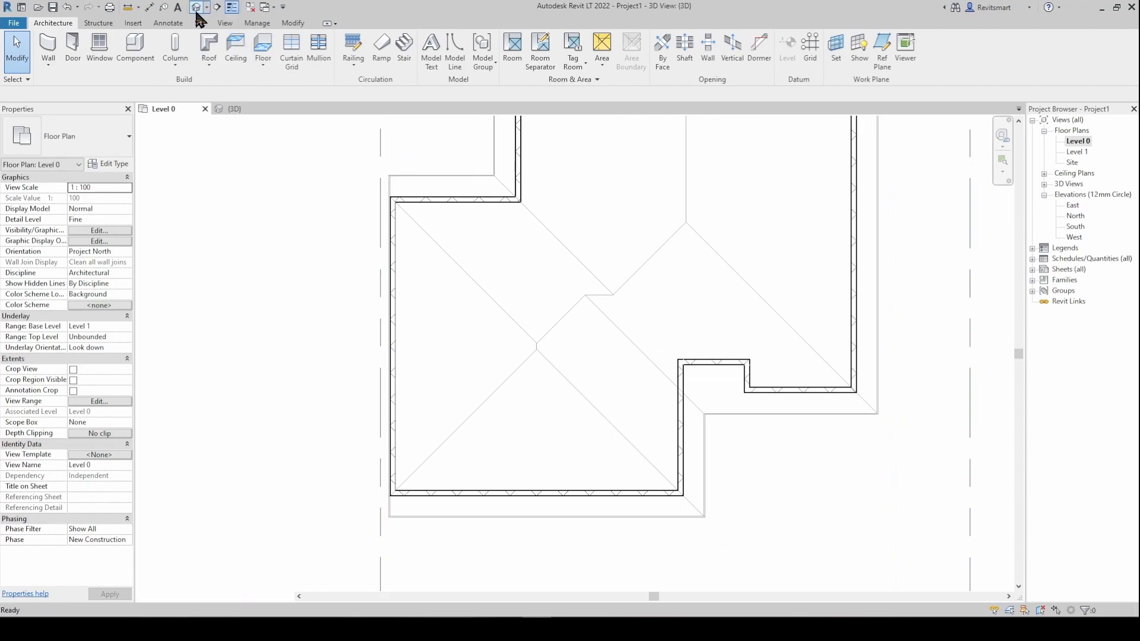
{"action": "mouse_move", "coordinate": [619, 276]}
{"action": "middle_mouse_down"}
{"action": "mouse_move", "coordinate": [608, 276]}
{"action": "mouse_move", "coordinate": [629, 294]}
{"action": "mouse_move", "coordinate": [619, 275]}
{"action": "middle_mouse_up"}
{"action": "scroll", "coordinate": [594, 267], "scroll_direction": "down", "scroll_amount": 3}
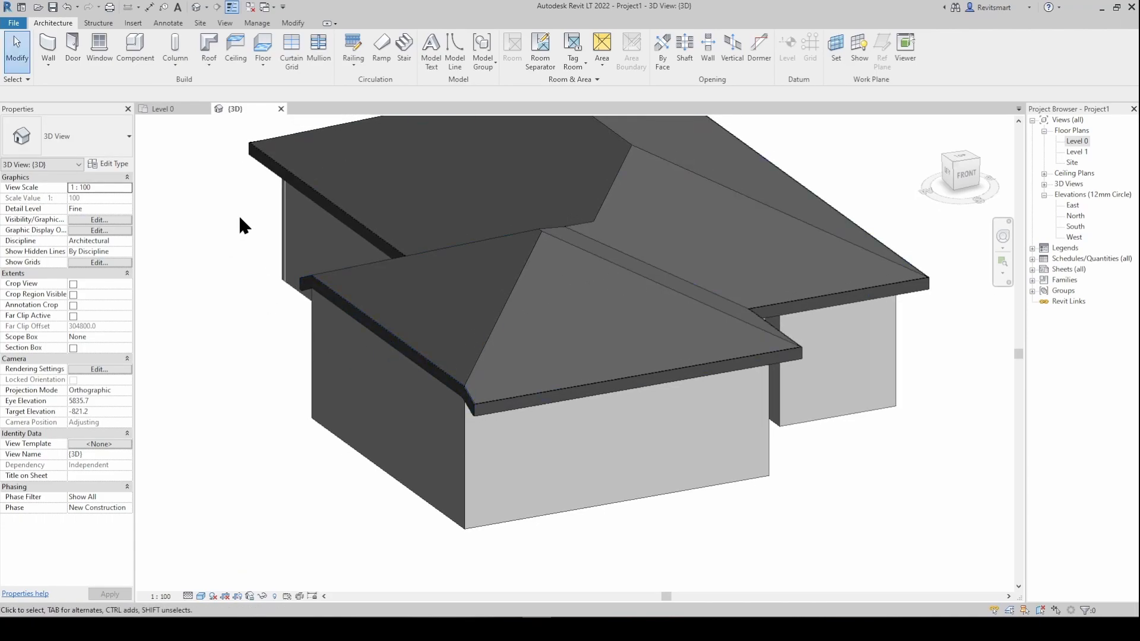
{"action": "scroll", "coordinate": [421, 333], "scroll_direction": "up", "scroll_amount": 3}
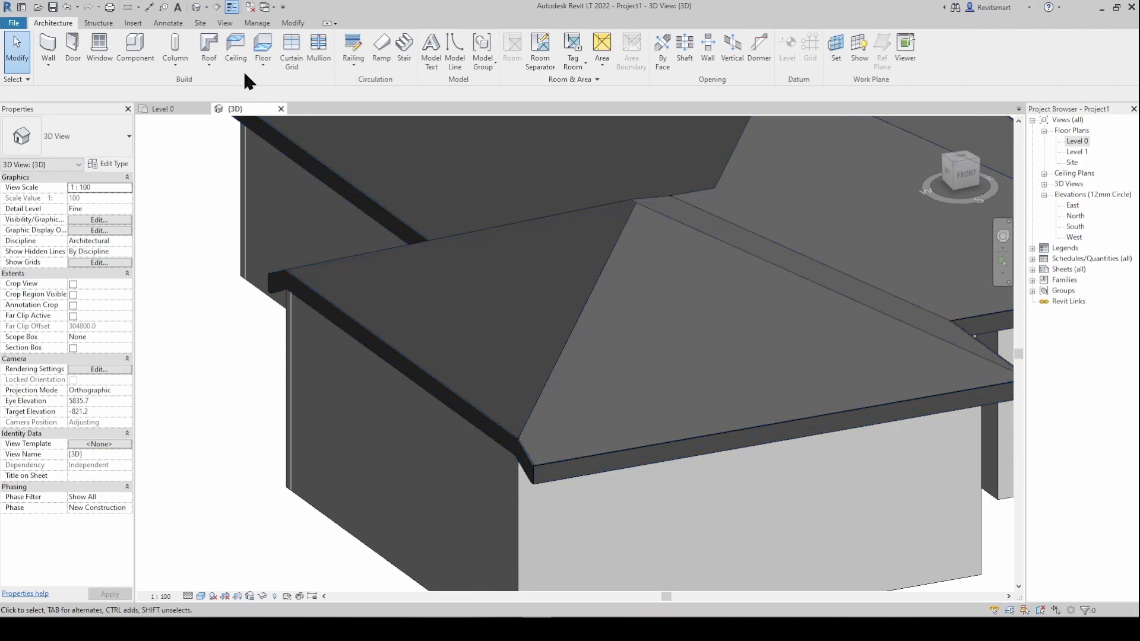
{"action": "left_click", "coordinate": [209, 64]}
{"action": "left_click", "coordinate": [234, 184]}
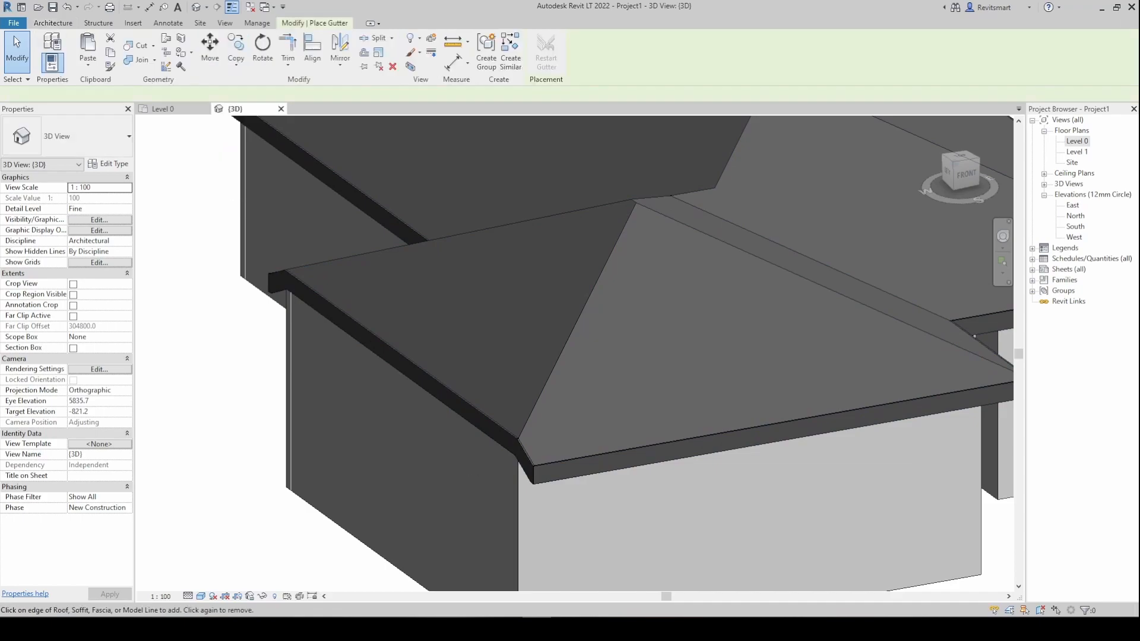
{"action": "left_click", "coordinate": [590, 465]}
{"action": "scroll", "coordinate": [515, 437], "scroll_direction": "up", "scroll_amount": 2}
{"action": "scroll", "coordinate": [516, 436], "scroll_direction": "up", "scroll_amount": 1}
{"action": "left_click", "coordinate": [493, 422]}
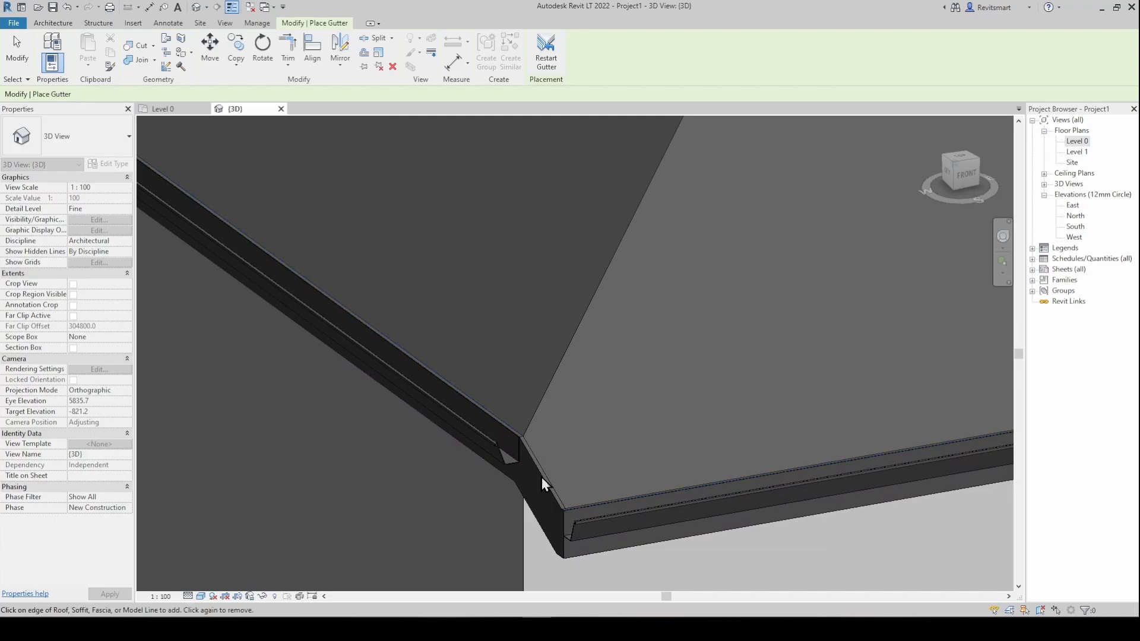
Examine the open gutter ends and the fascia around the roof's front corner
{"action": "scroll", "coordinate": [497, 358], "scroll_direction": "up", "scroll_amount": 2}
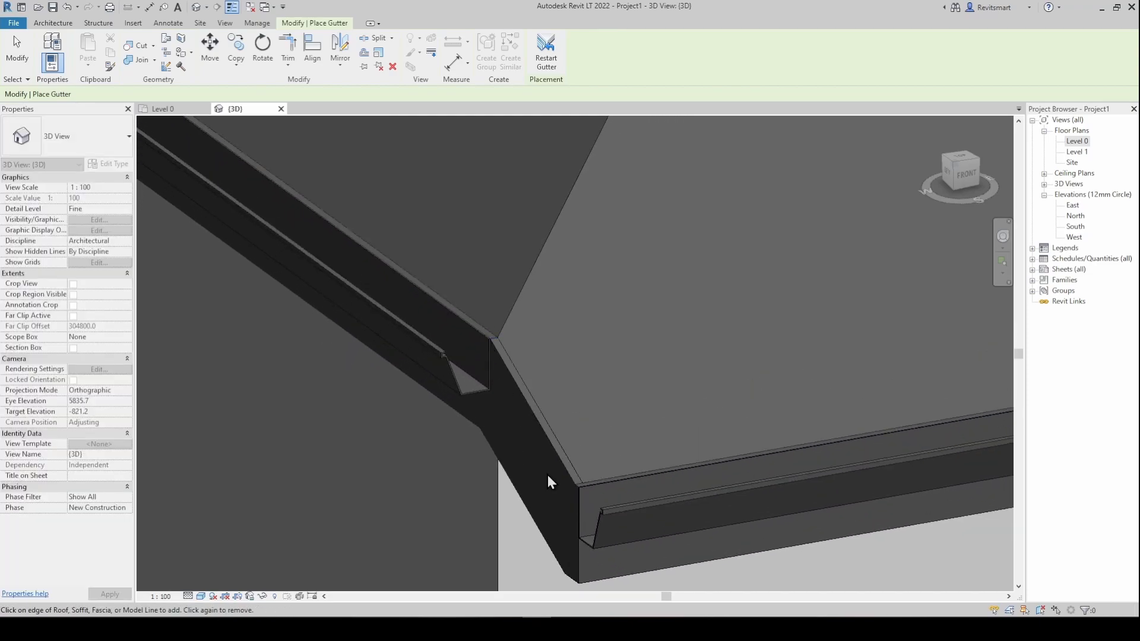
{"action": "scroll", "coordinate": [501, 355], "scroll_direction": "down", "scroll_amount": 2}
{"action": "key", "text": "Escape"}
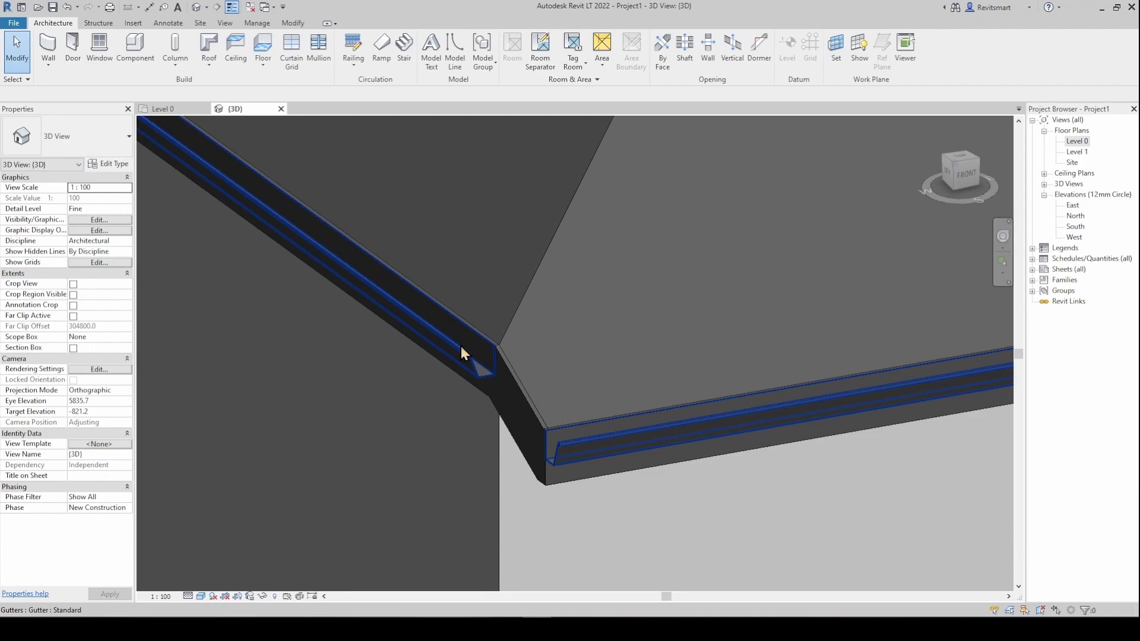
{"action": "scroll", "coordinate": [439, 345], "scroll_direction": "down", "scroll_amount": 2}
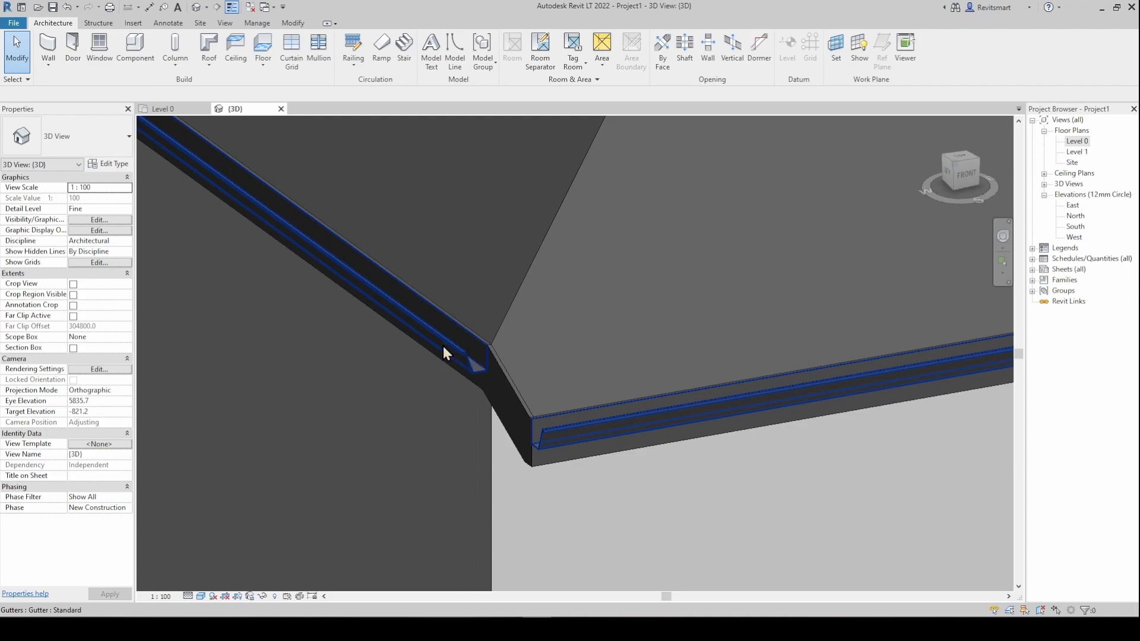
{"action": "middle_click_drag", "start_coordinate": [441, 344], "coordinate": [451, 346]}
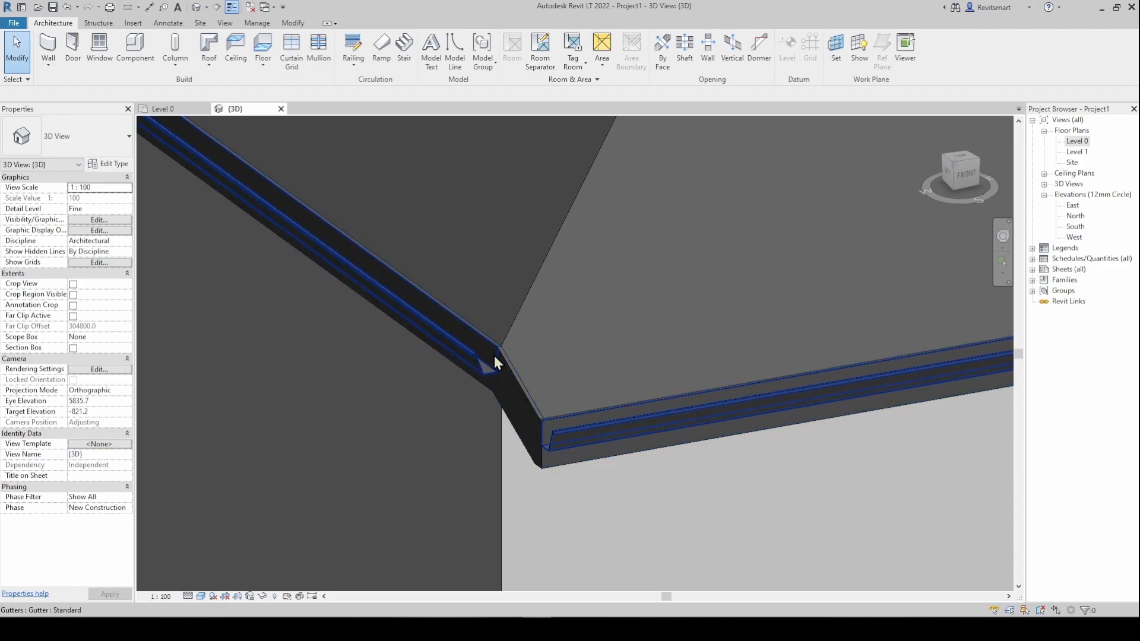
{"action": "left_click", "coordinate": [508, 369]}
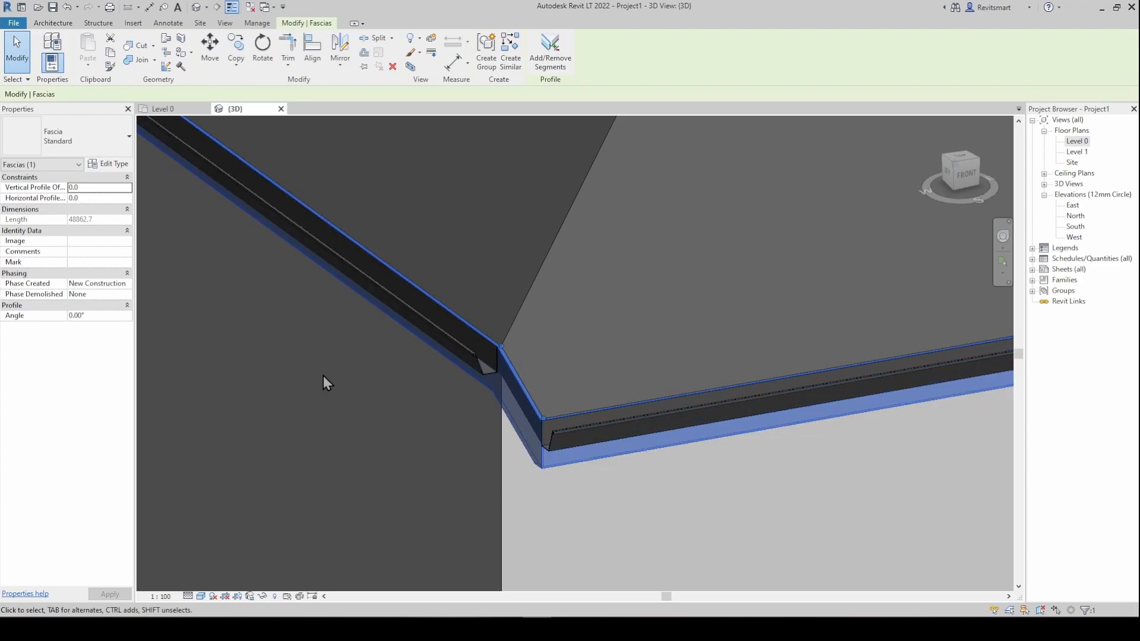
{"action": "key", "text": "Escape"}
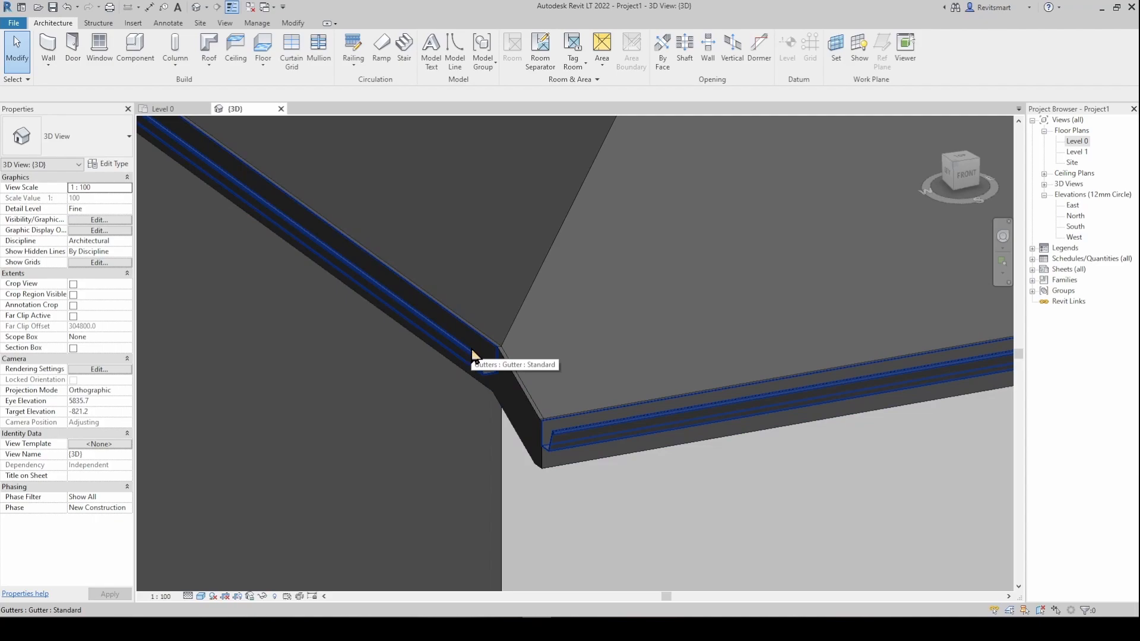
{"action": "middle_click_drag", "start_coordinate": [472, 350], "coordinate": [482, 350]}
{"action": "scroll", "coordinate": [483, 348], "scroll_direction": "down", "scroll_amount": 1}
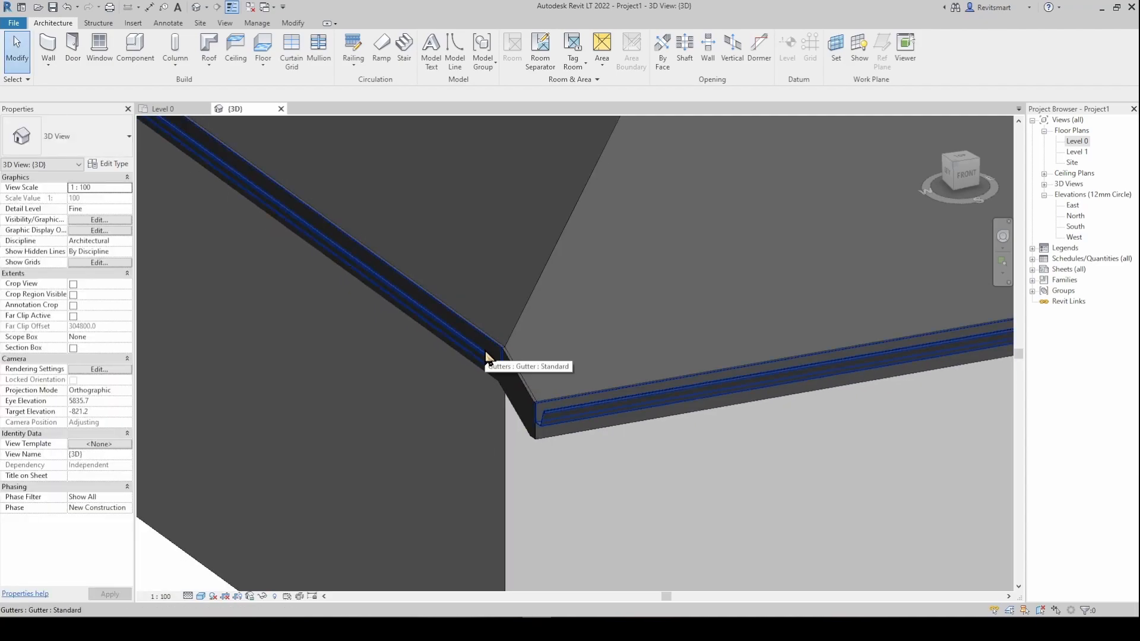
Remove the standard gutter from the front and side roof edges
{"action": "left_click", "coordinate": [485, 354]}
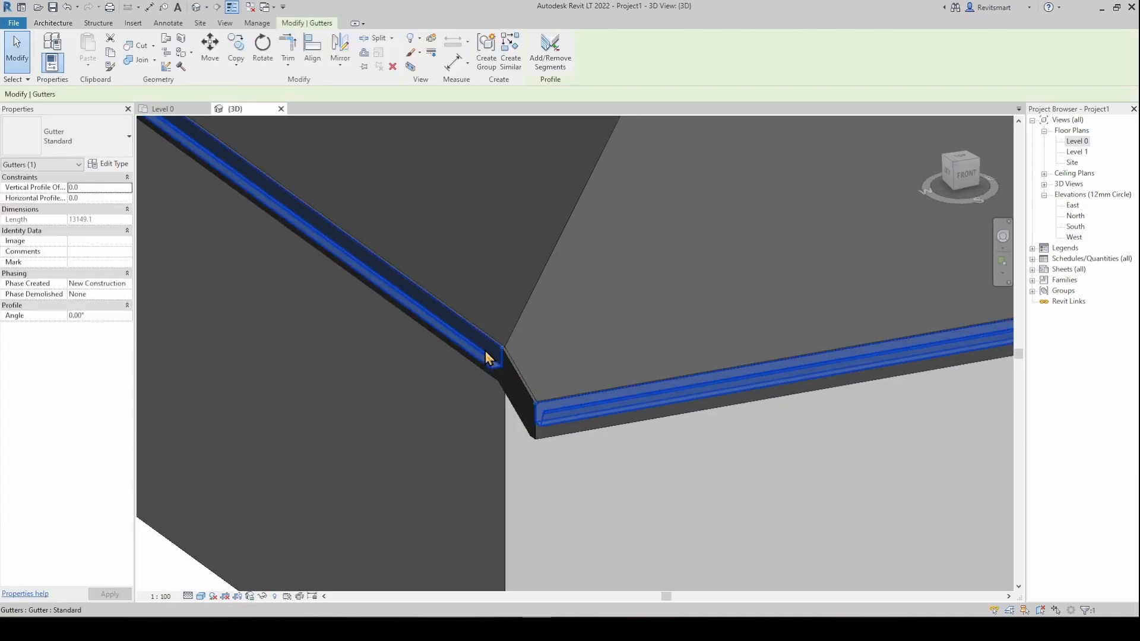
{"action": "key", "text": "Escape"}
{"action": "middle_click_drag", "start_coordinate": [498, 367], "coordinate": [562, 428]}
{"action": "scroll", "coordinate": [563, 428], "scroll_direction": "down", "scroll_amount": 2}
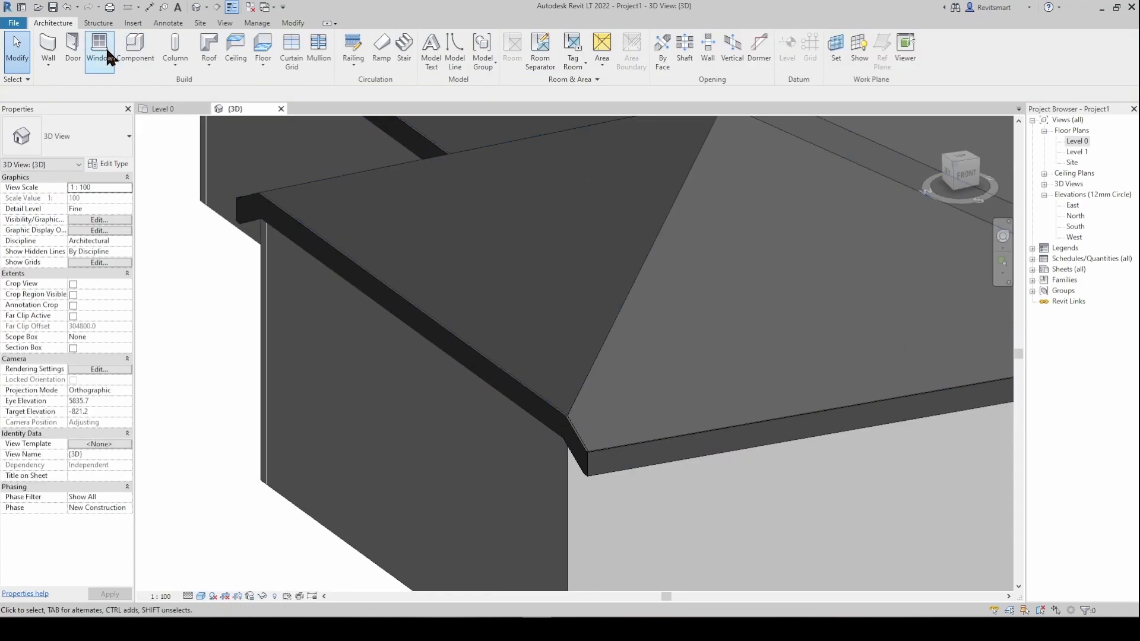
Create a new family from the Metric Profile template in the English templates folder
{"action": "left_click", "coordinate": [13, 22]}
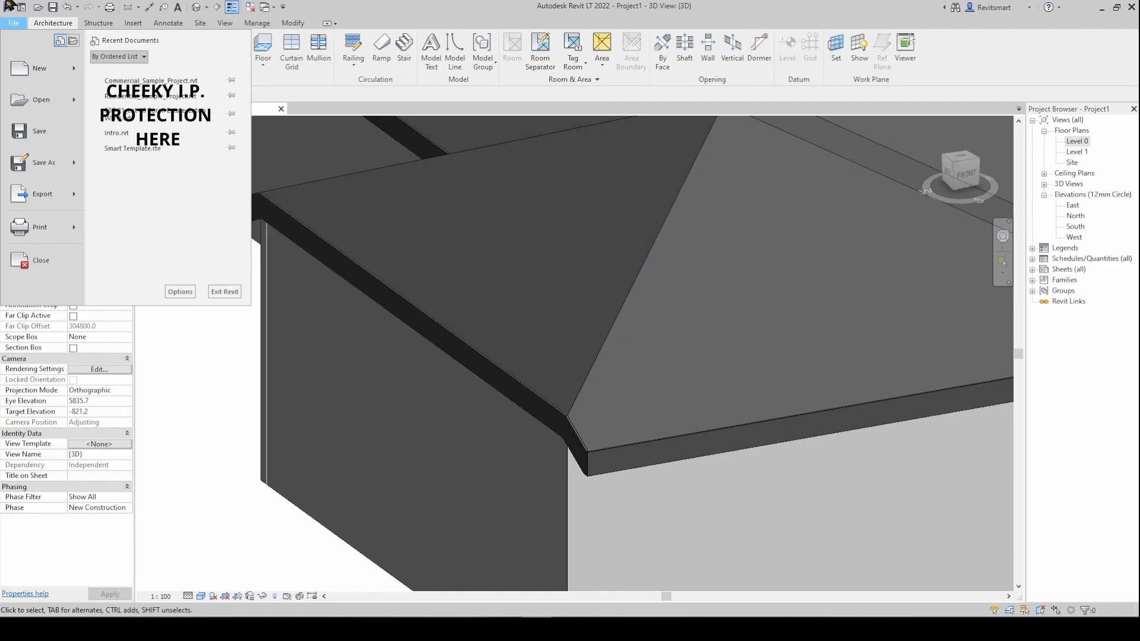
{"action": "mouse_move", "coordinate": [46, 70]}
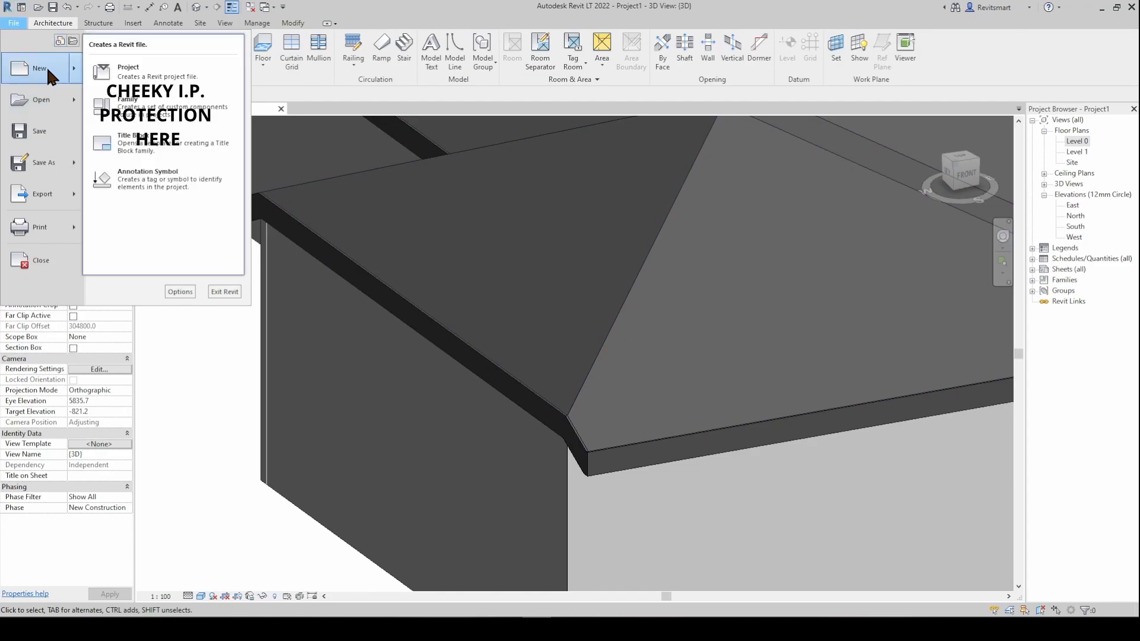
{"action": "left_click", "coordinate": [127, 111]}
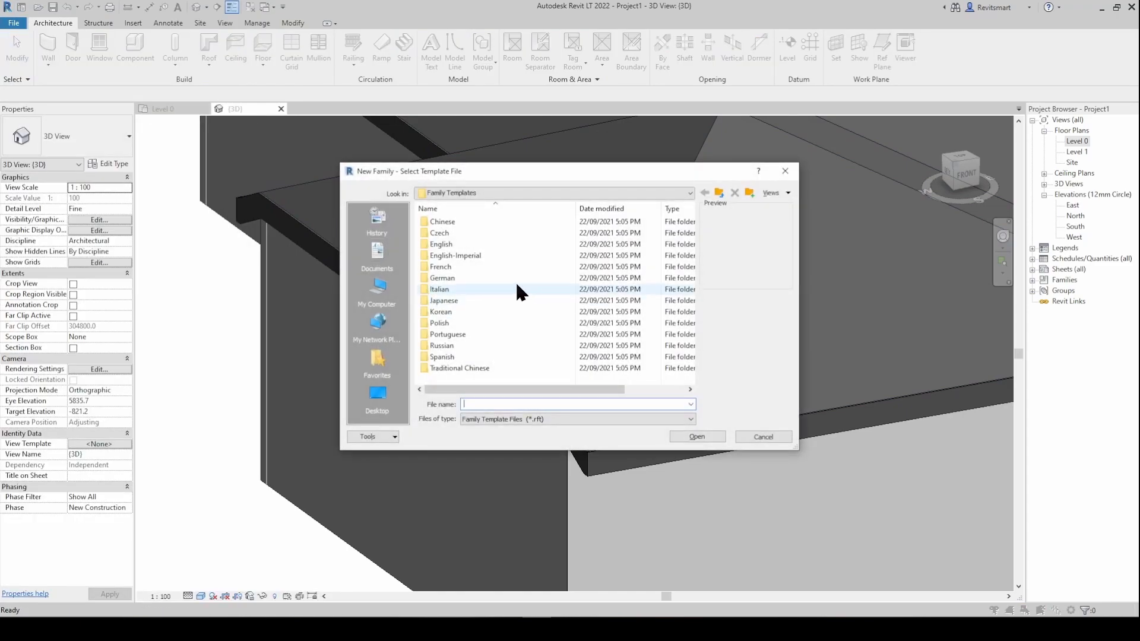
{"action": "double_click", "coordinate": [461, 243]}
{"action": "scroll", "coordinate": [512, 283], "scroll_direction": "down", "scroll_amount": 6}
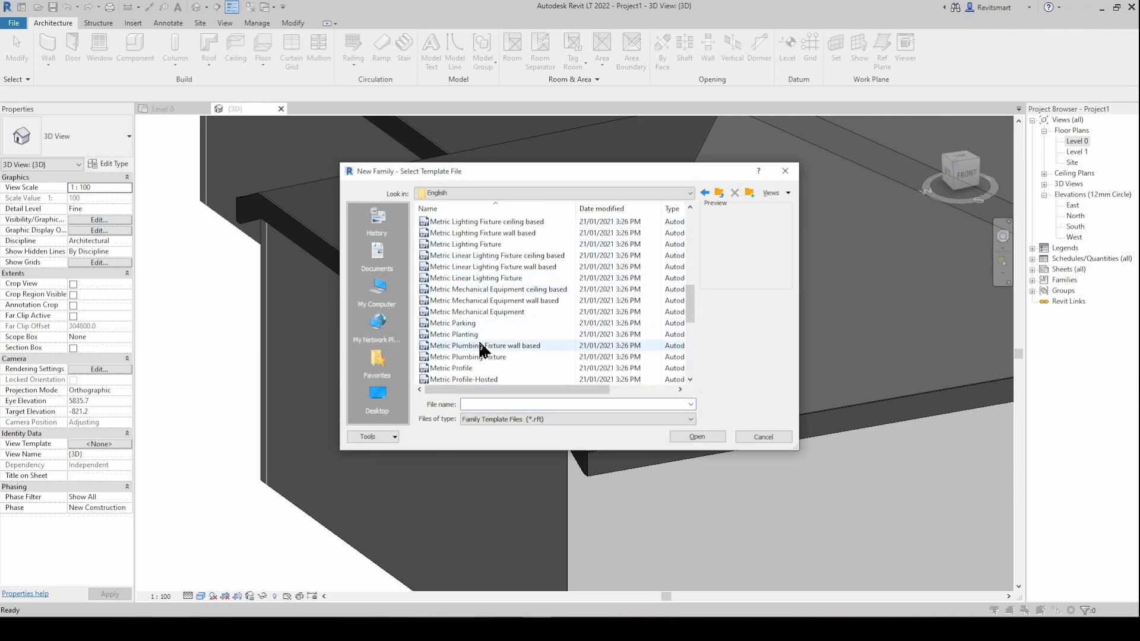
{"action": "left_click", "coordinate": [482, 369]}
{"action": "left_click", "coordinate": [715, 437]}
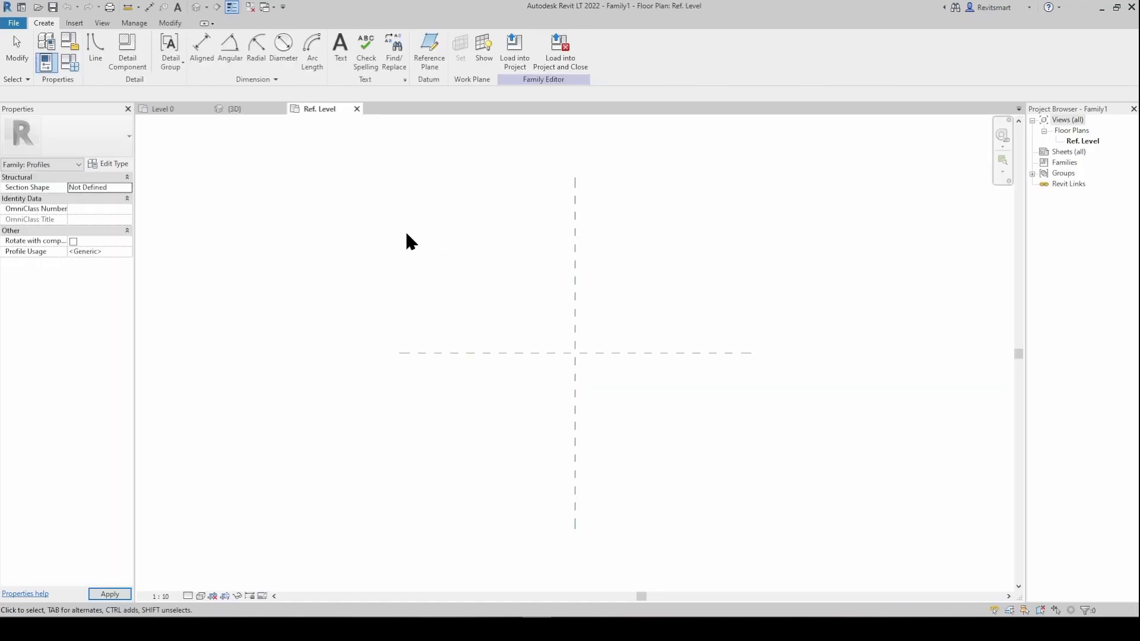
Draw two 150 mm profile lines from the reference plane intersection, one horizontally to the right and one vertically downward
{"action": "left_click", "coordinate": [96, 47]}
{"action": "scroll", "coordinate": [537, 334], "scroll_direction": "up", "scroll_amount": 3}
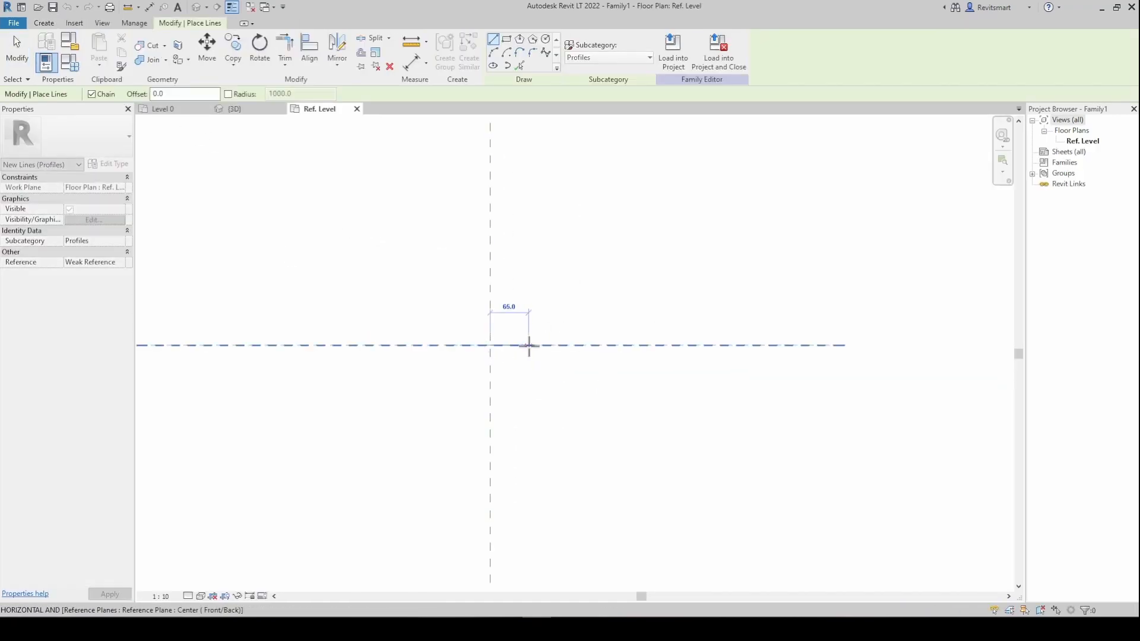
{"action": "type", "text": "150"}
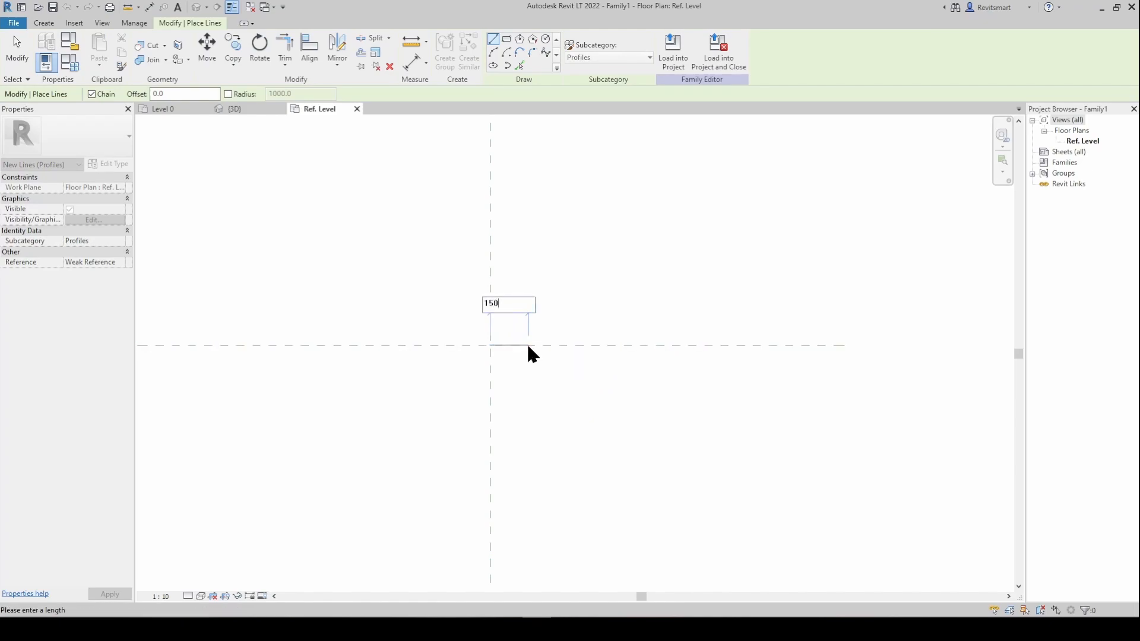
{"action": "key", "text": "Return"}
{"action": "scroll", "coordinate": [581, 350], "scroll_direction": "up", "scroll_amount": 3}
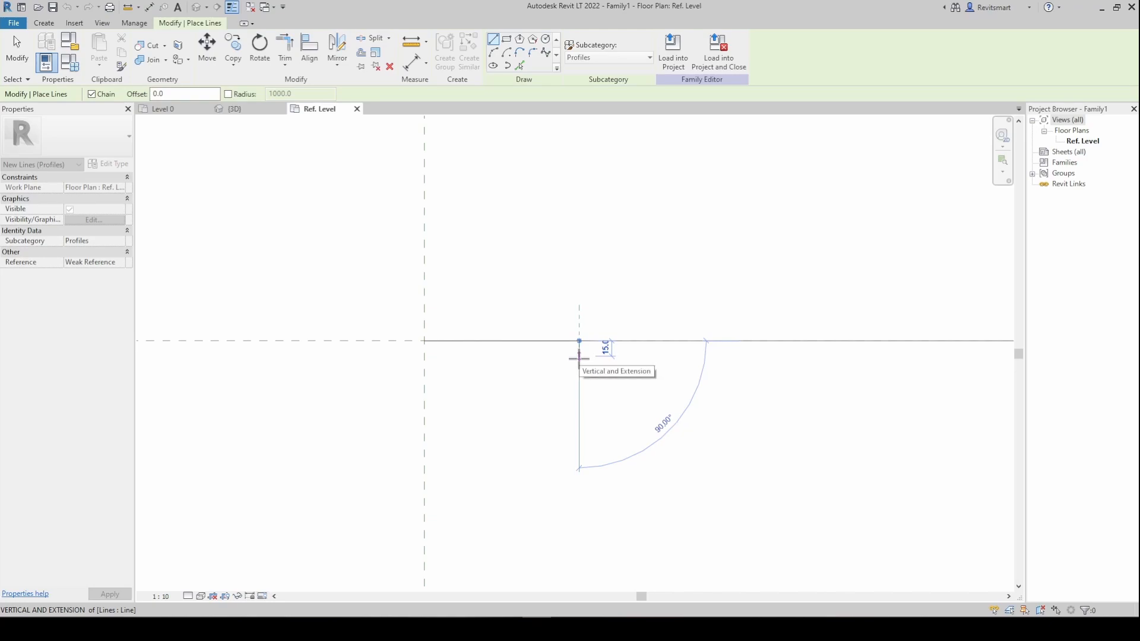
{"action": "key", "text": "Escape"}
{"action": "left_click", "coordinate": [425, 341]}
{"action": "type", "text": "1"}
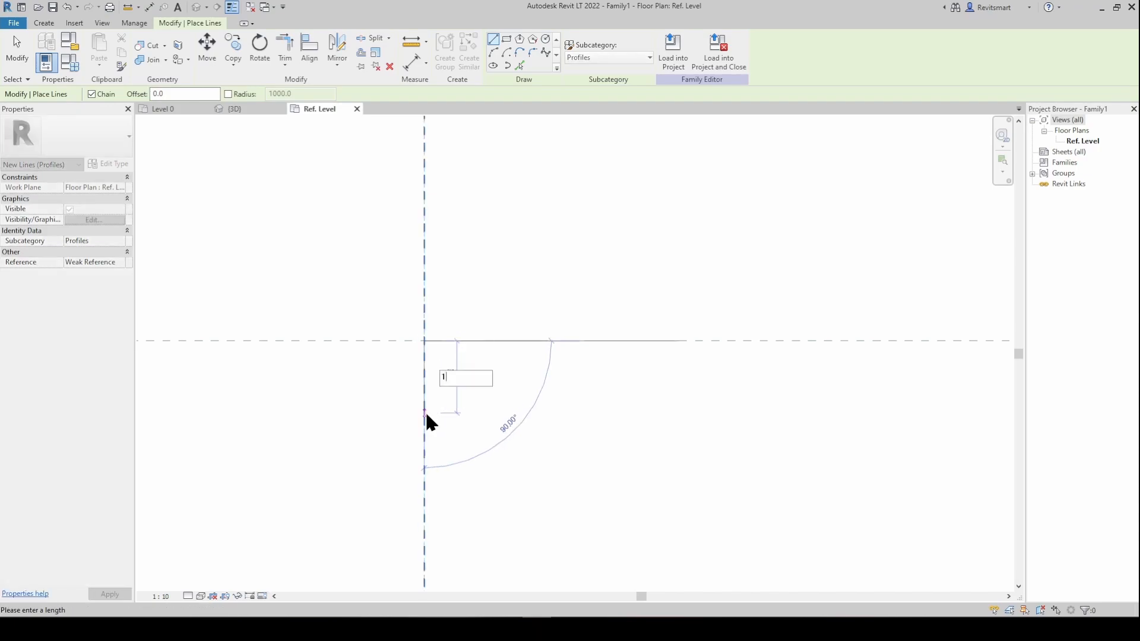
{"action": "type", "text": "50"}
{"action": "key", "text": "Return"}
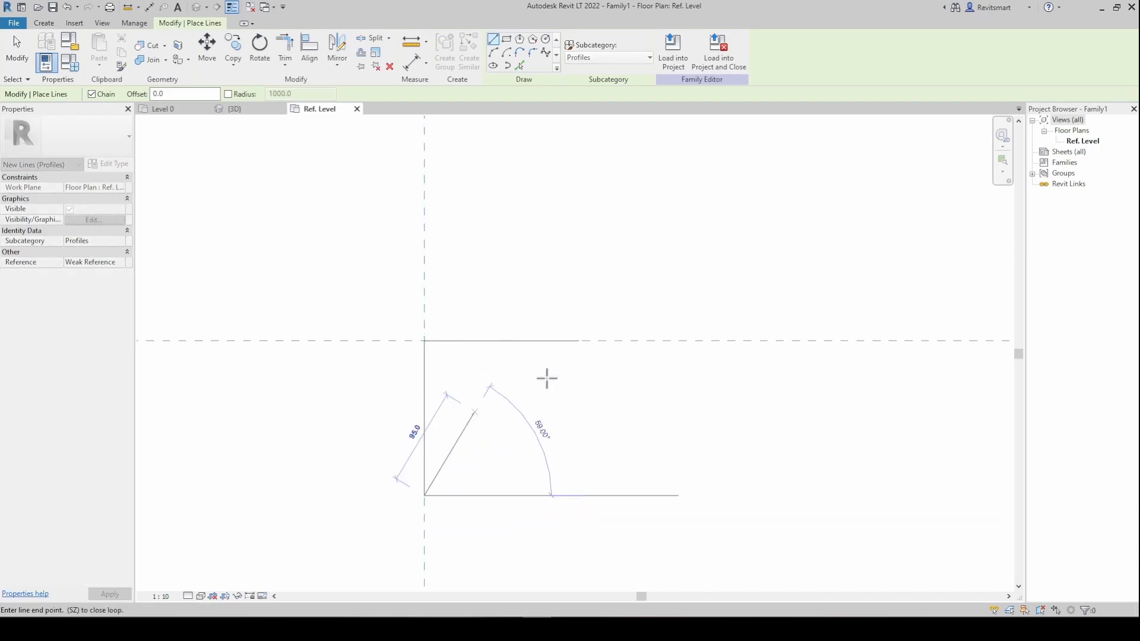
Draw the gutter's outer lip from the horizontal line's free end: 10 mm down, a short return inward, and 50 mm down
{"action": "left_click", "coordinate": [576, 351]}
{"action": "scroll", "coordinate": [575, 351], "scroll_direction": "up", "scroll_amount": 2}
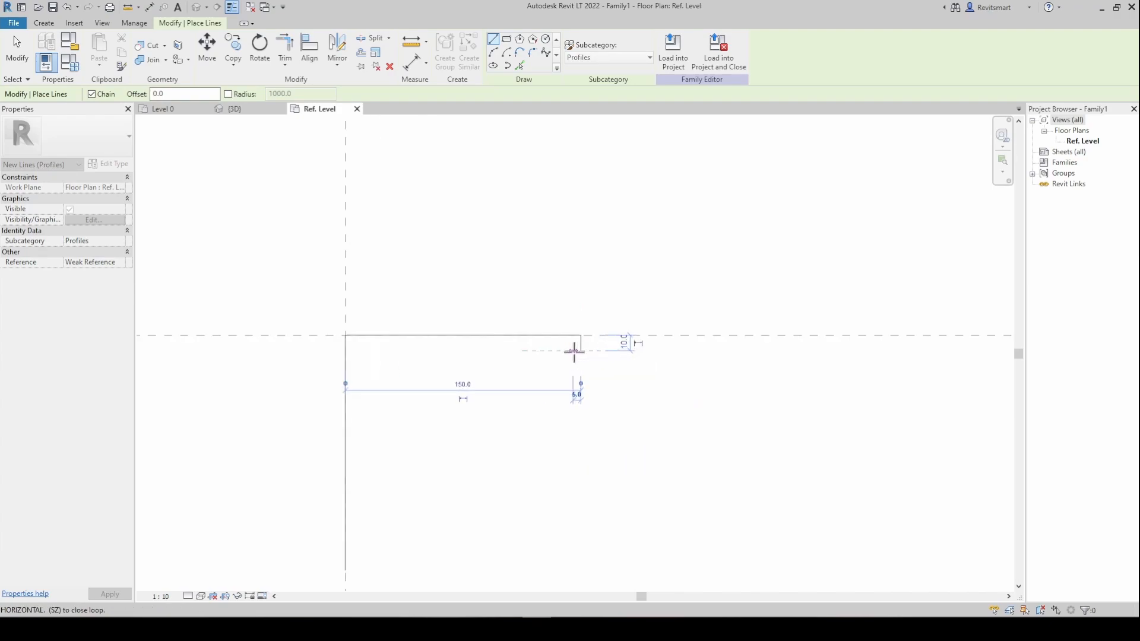
{"action": "left_click", "coordinate": [565, 351]}
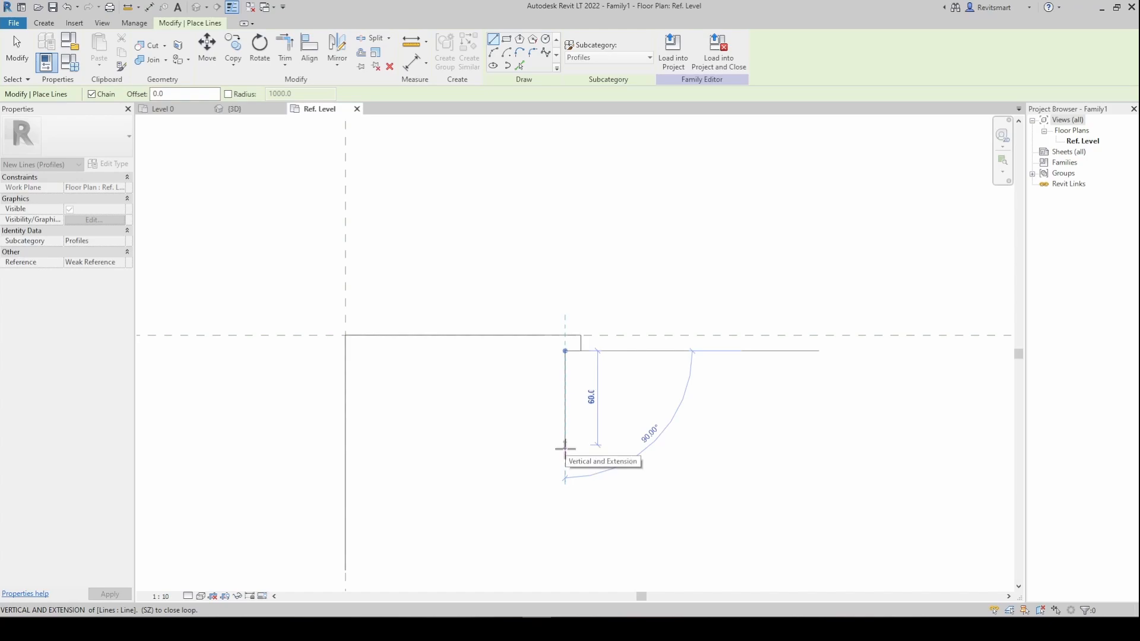
{"action": "type", "text": "50"}
{"action": "key", "text": "Return"}
{"action": "scroll", "coordinate": [582, 453], "scroll_direction": "down", "scroll_amount": 1}
{"action": "middle_click_drag", "start_coordinate": [582, 454], "coordinate": [617, 328]}
{"action": "key", "text": "Escape"}
Draw a short horizontal base line from the vertical line's lower end and join it to the outer lip line with a fillet arc
{"action": "left_click", "coordinate": [427, 434]}
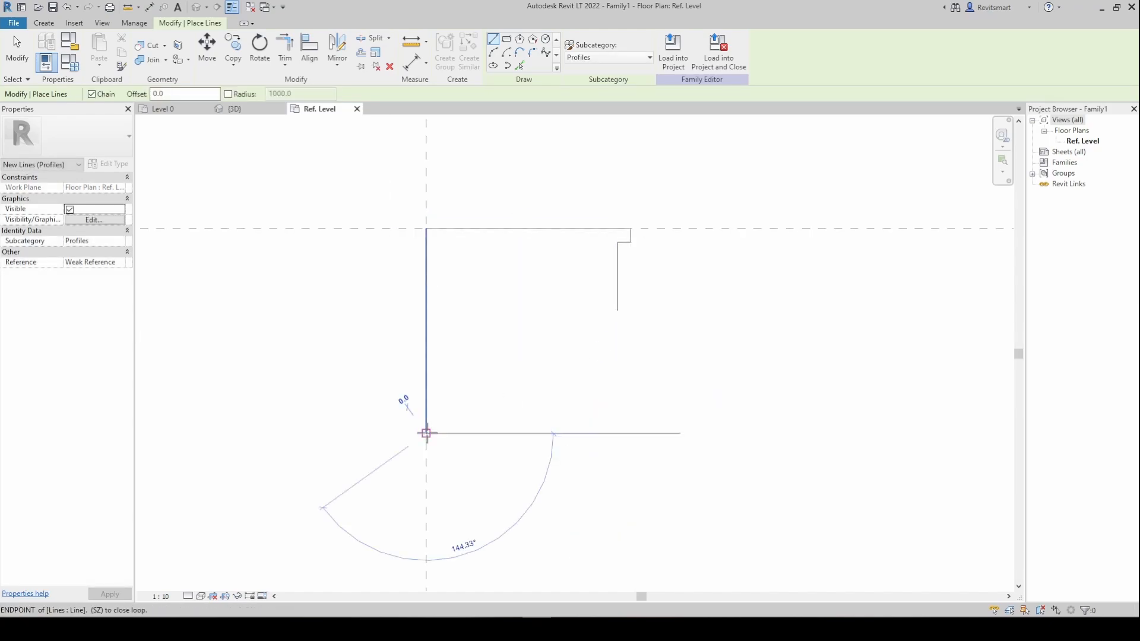
{"action": "left_click", "coordinate": [494, 434]}
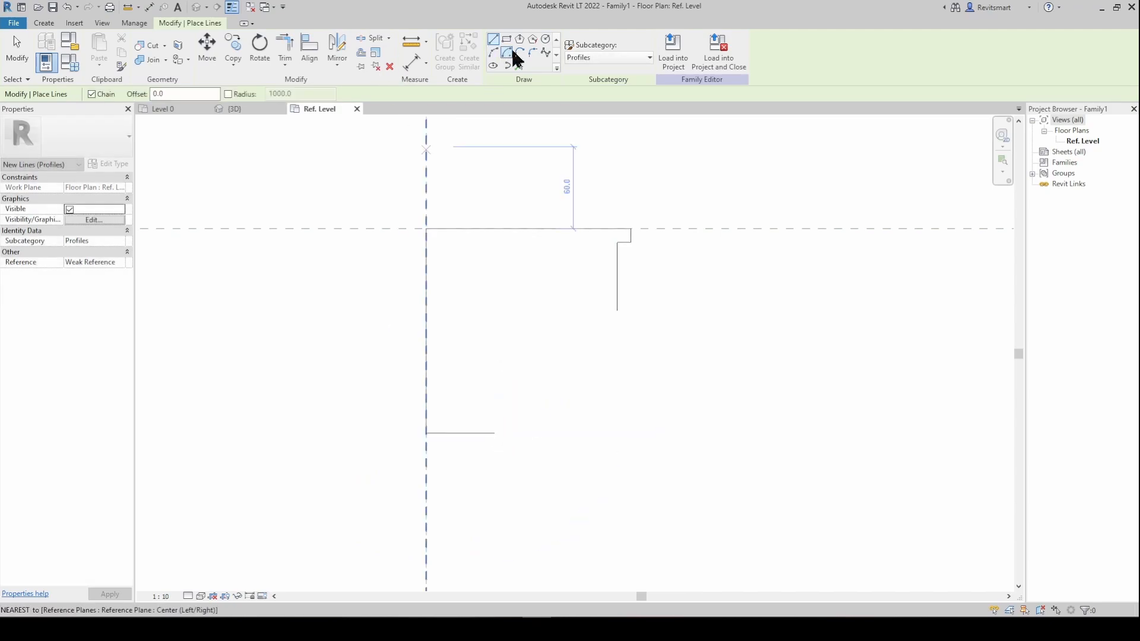
{"action": "left_click", "coordinate": [533, 52]}
{"action": "left_click", "coordinate": [616, 302]}
{"action": "left_click", "coordinate": [488, 434]}
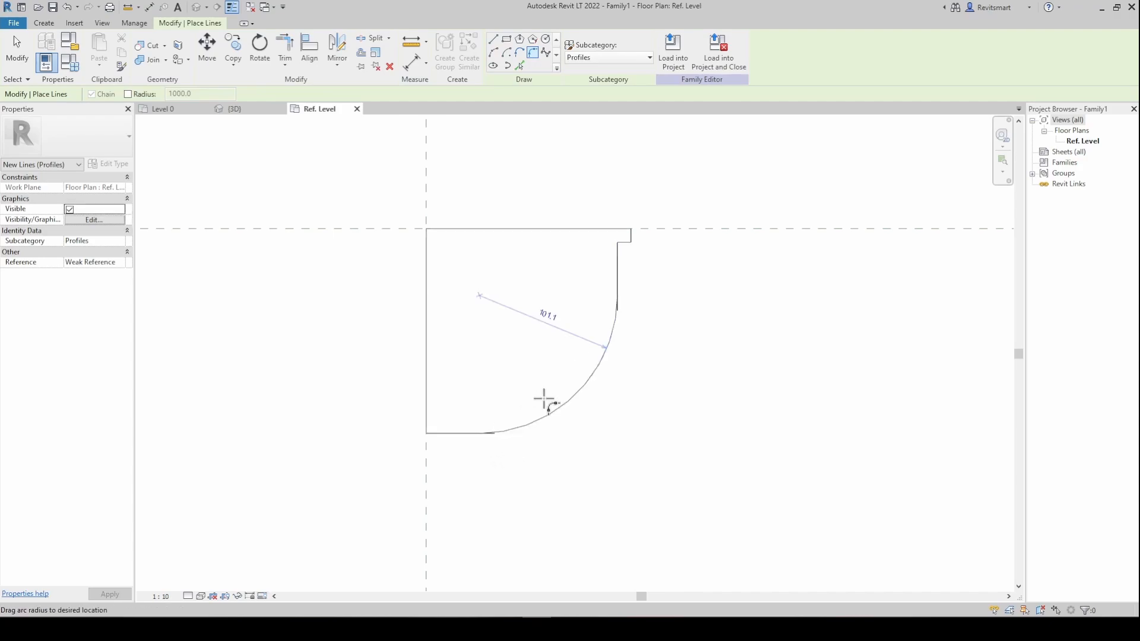
{"action": "left_click", "coordinate": [571, 407]}
{"action": "key", "text": "Escape"}
{"action": "key", "text": "Escape"}
Load the finished gutter profile family into the house project
{"action": "middle_click_drag", "start_coordinate": [575, 180], "coordinate": [608, 177]}
{"action": "scroll", "coordinate": [621, 183], "scroll_direction": "down", "scroll_amount": 1}
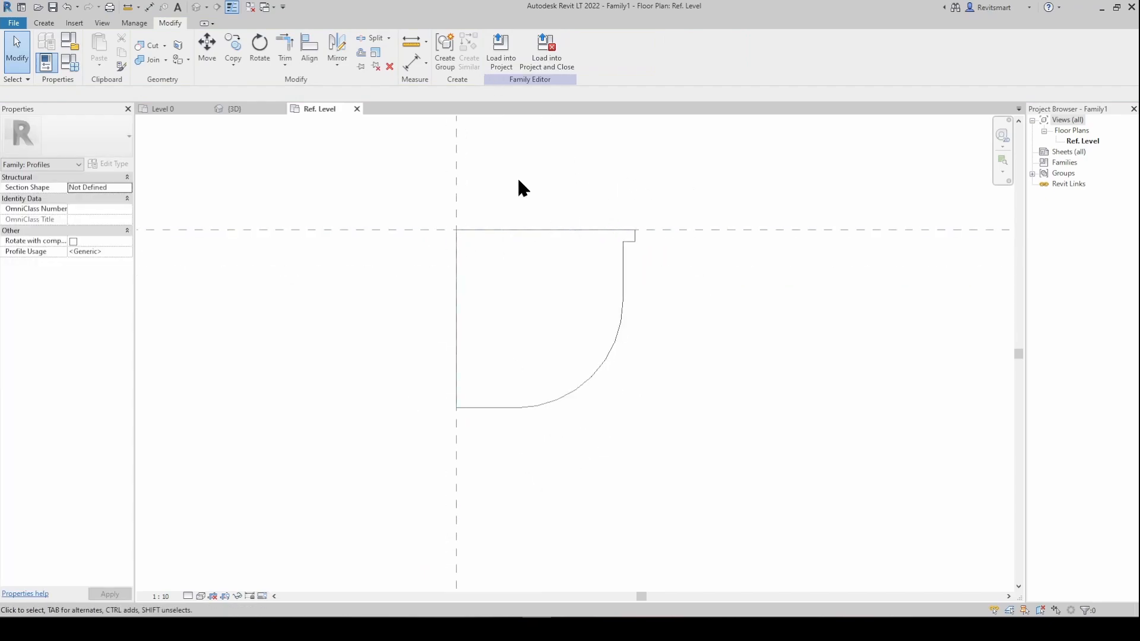
{"action": "left_click", "coordinate": [501, 61]}
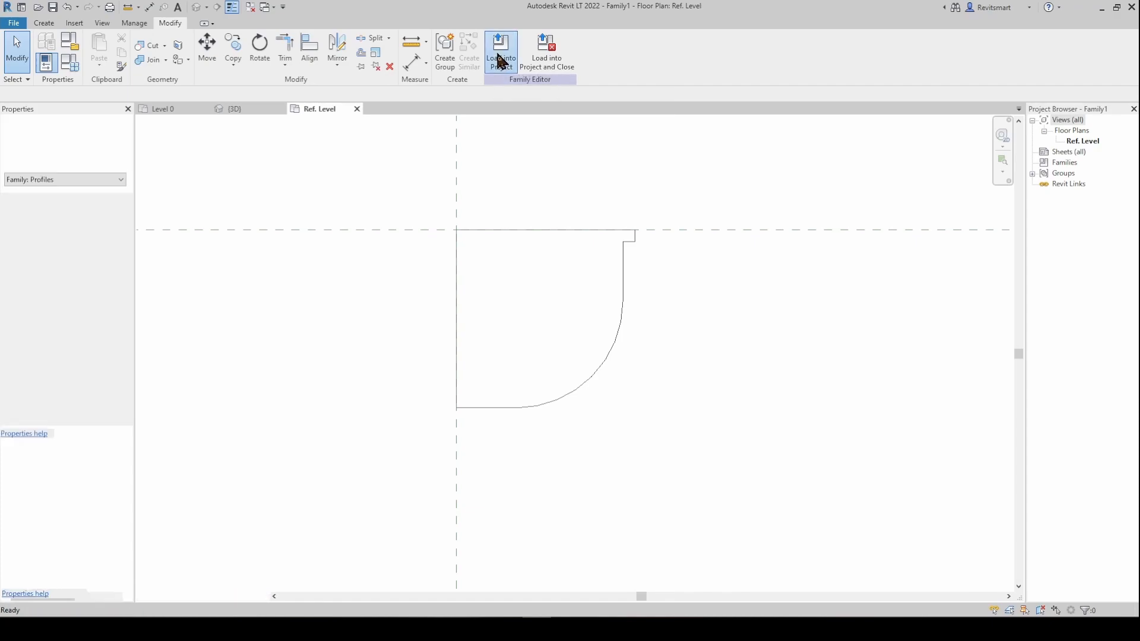
{"action": "middle_click_drag", "start_coordinate": [530, 266], "coordinate": [507, 237]}
{"action": "scroll", "coordinate": [507, 237], "scroll_direction": "up", "scroll_amount": 1}
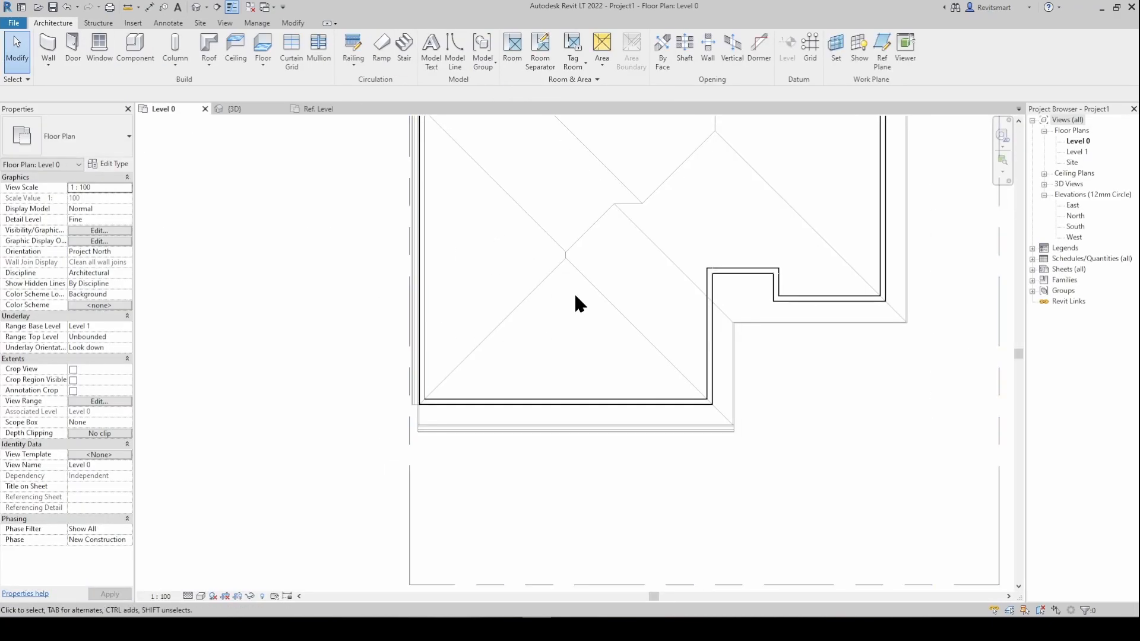
{"action": "middle_click_drag", "start_coordinate": [313, 240], "coordinate": [313, 250]}
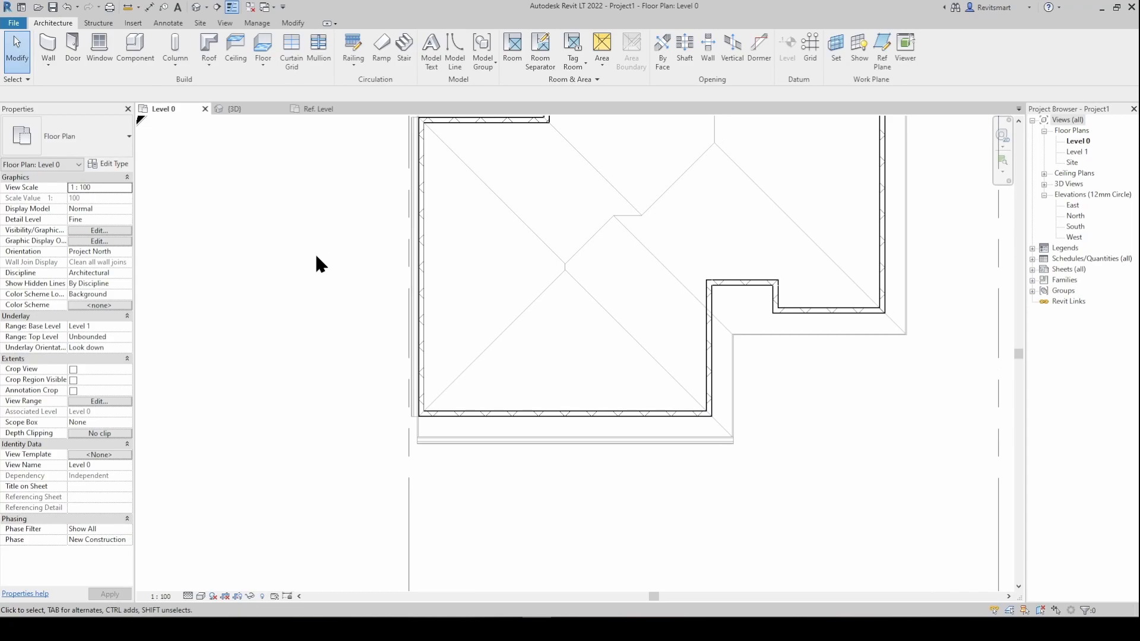
Reveal hidden elements in the 3D view, delete the hidden standard gutter, and return to the normal display
{"action": "left_click", "coordinate": [197, 7]}
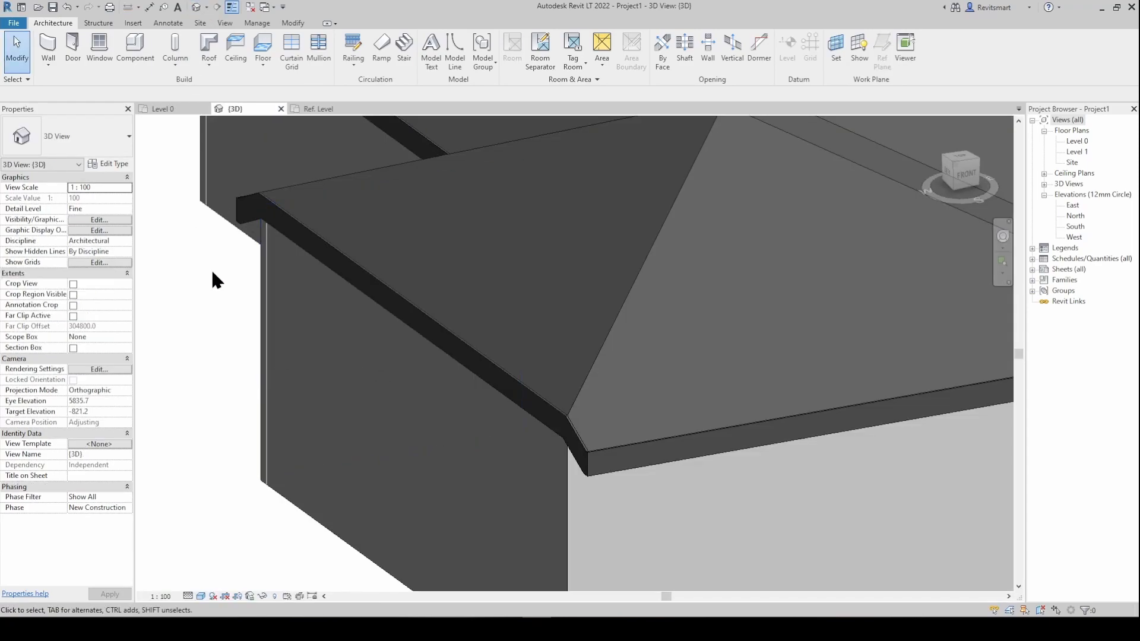
{"action": "left_click", "coordinate": [274, 596]}
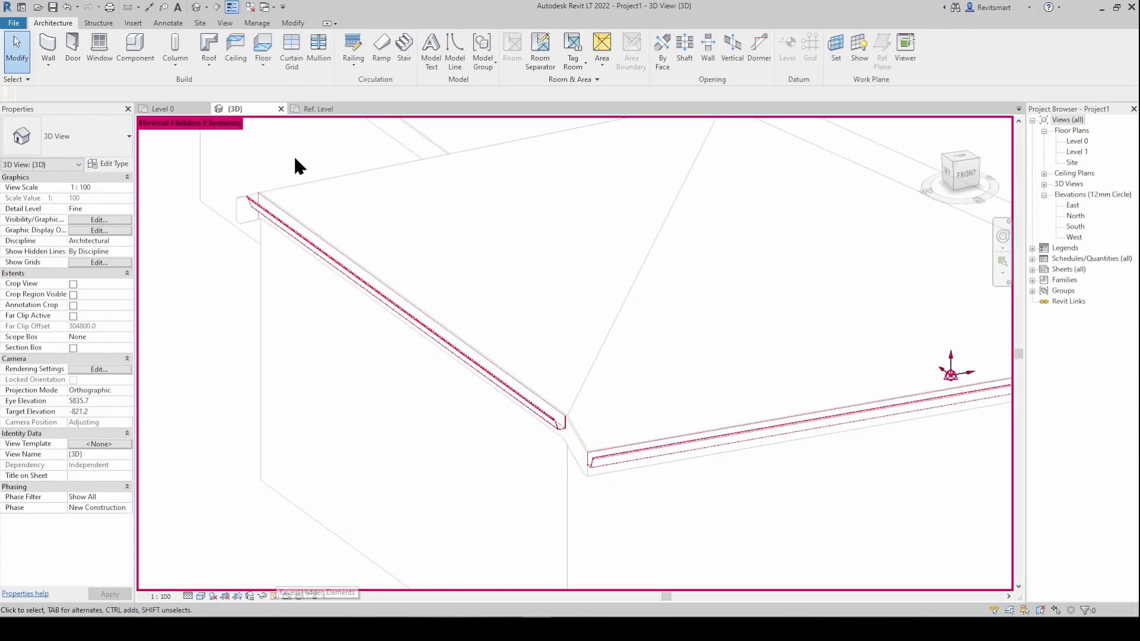
{"action": "left_click", "coordinate": [267, 215]}
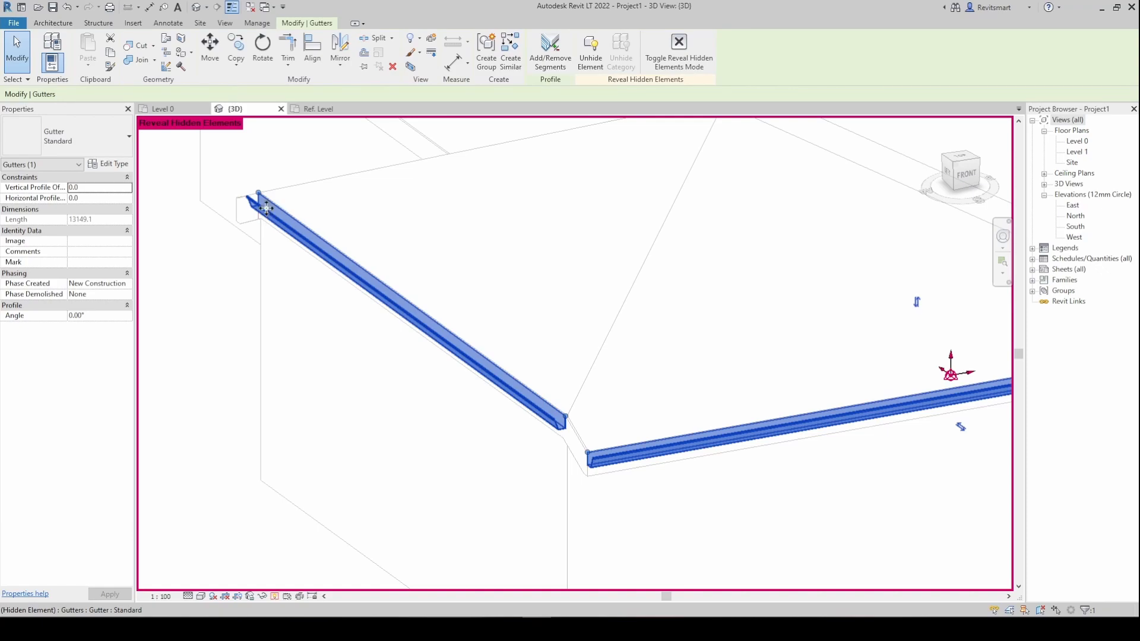
{"action": "key", "text": "Delete"}
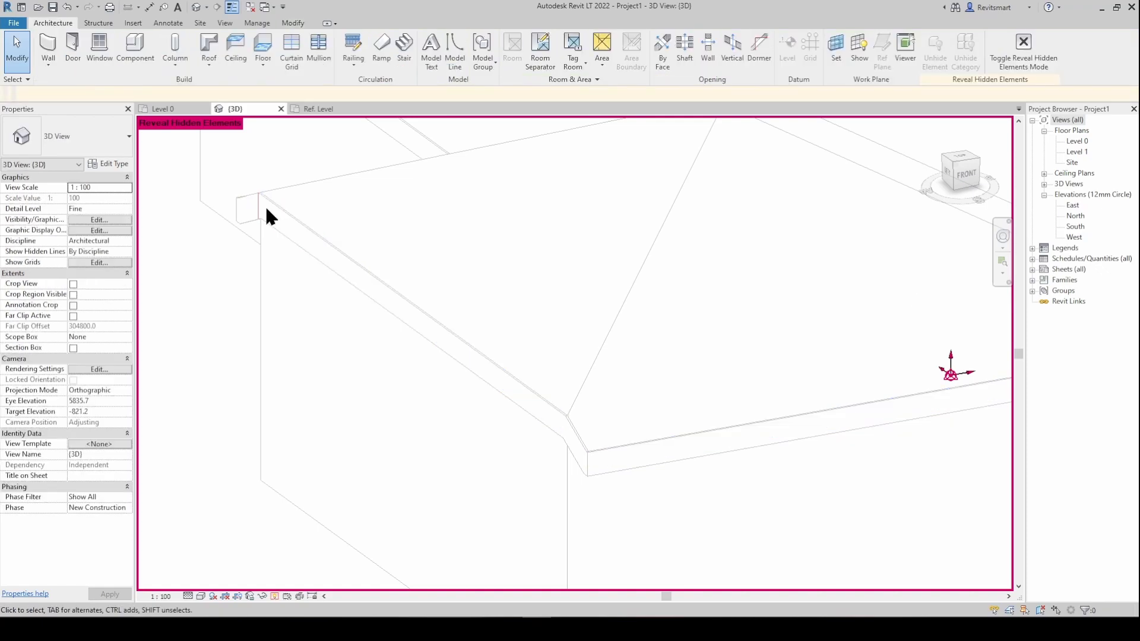
{"action": "left_click", "coordinate": [274, 596]}
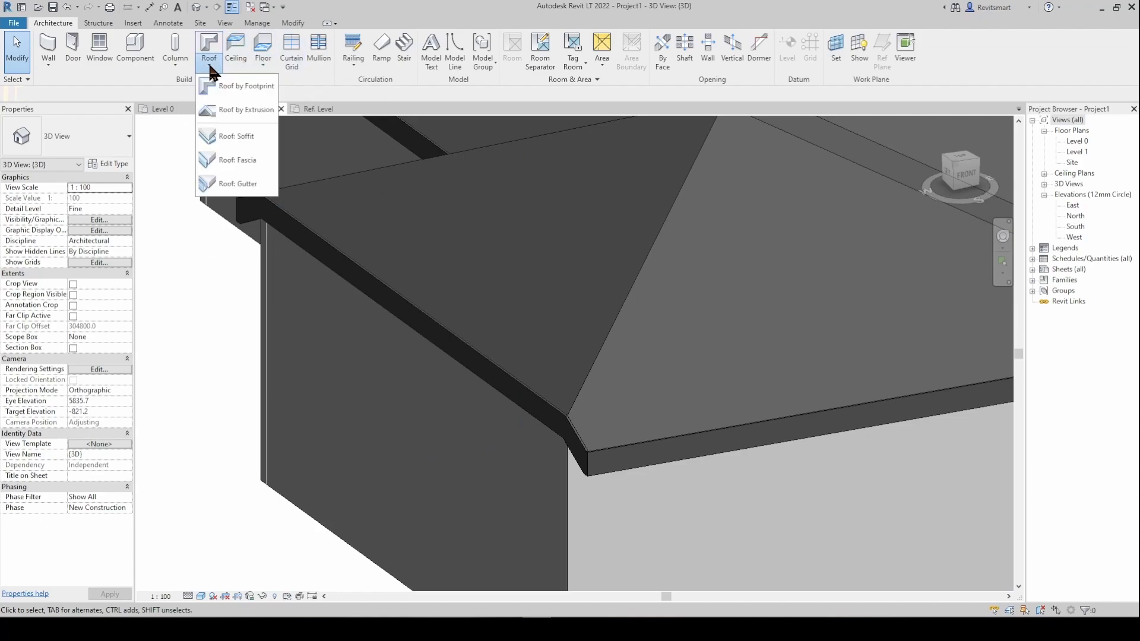
Start a roof fascia and duplicate its Standard type as "Sloped Gutter"
{"action": "left_click", "coordinate": [237, 160]}
{"action": "left_click", "coordinate": [111, 163]}
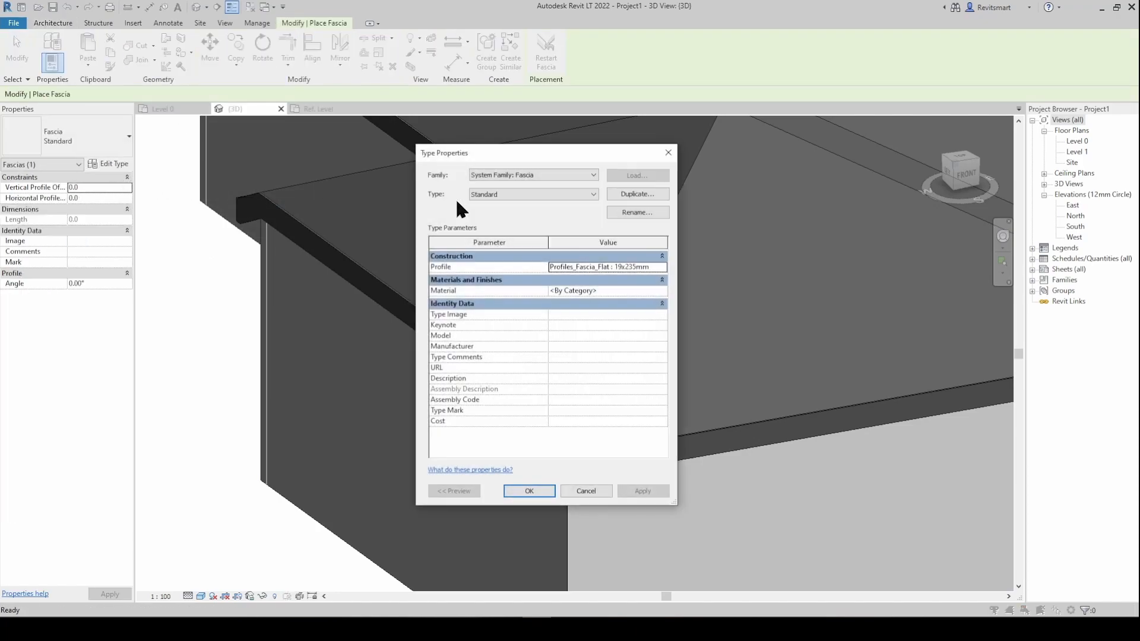
{"action": "left_click", "coordinate": [639, 194]}
{"action": "type", "text": "Sloped Gutter"}
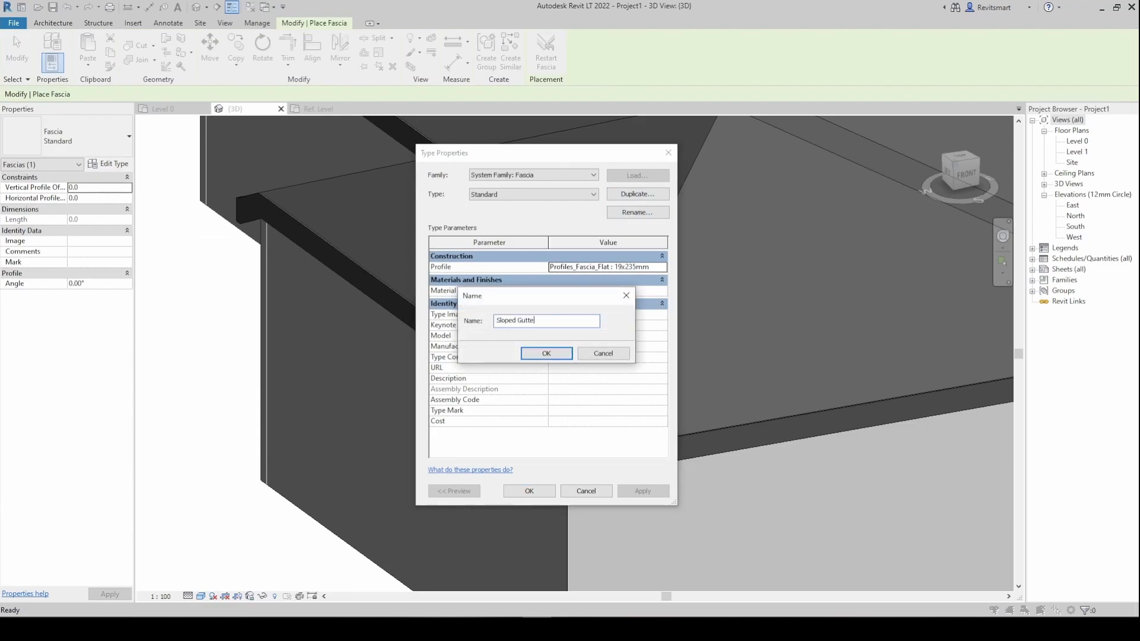
{"action": "key", "text": "Return"}
Set the Sloped Gutter type's profile to Family1 : Family1 and apply the type properties
{"action": "left_click", "coordinate": [659, 267]}
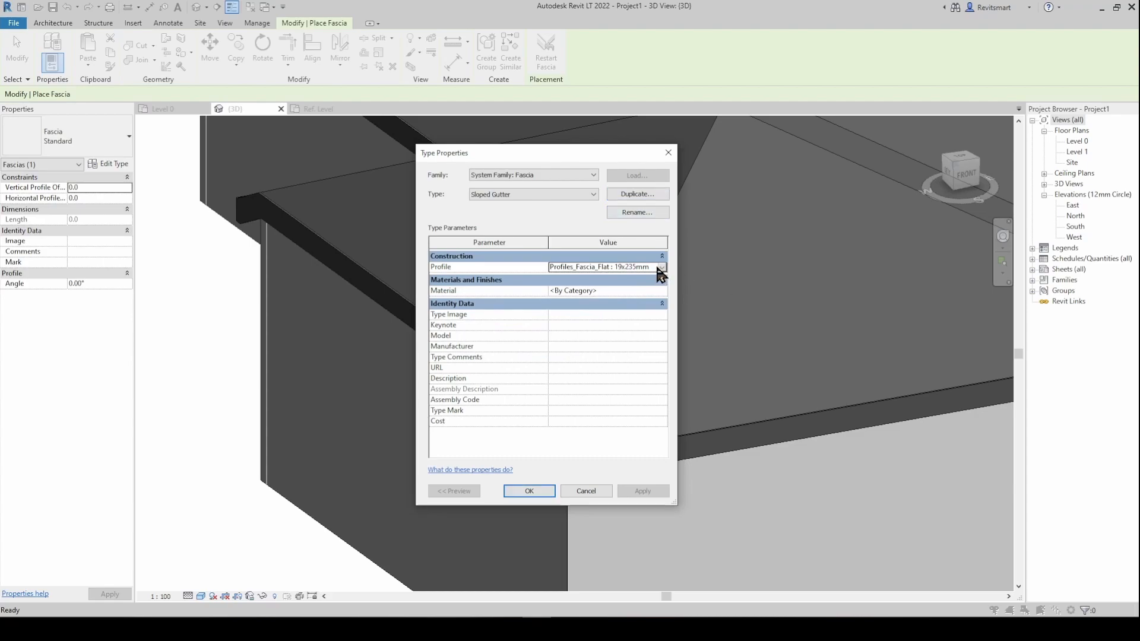
{"action": "left_click", "coordinate": [662, 267]}
{"action": "scroll", "coordinate": [653, 306], "scroll_direction": "down", "scroll_amount": 4}
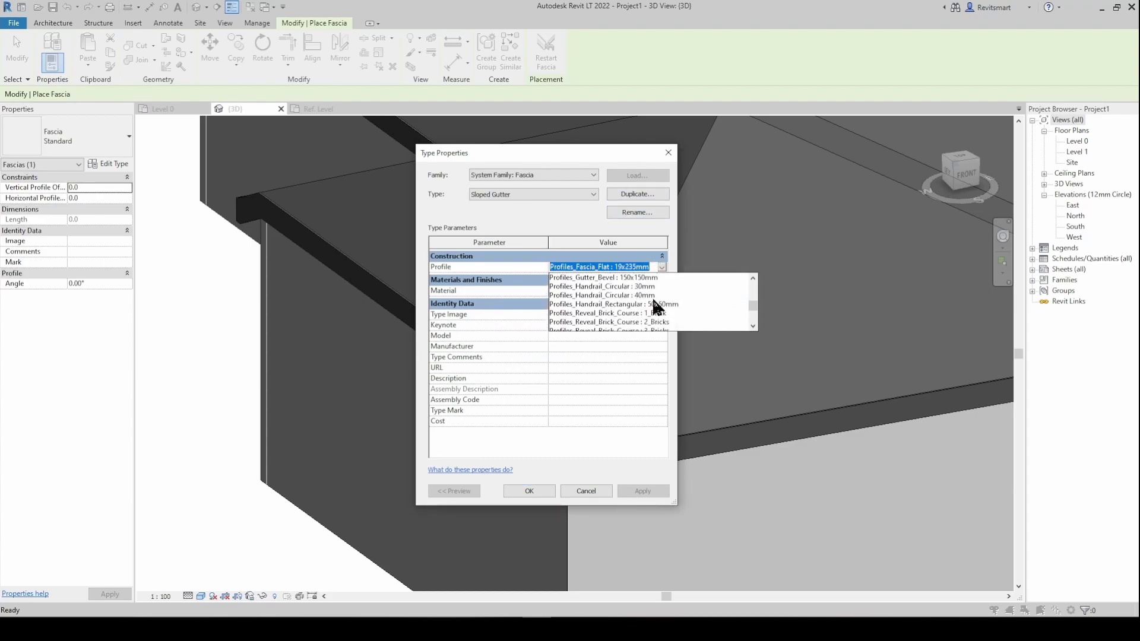
{"action": "scroll", "coordinate": [653, 306], "scroll_direction": "up", "scroll_amount": 5}
{"action": "scroll", "coordinate": [650, 295], "scroll_direction": "up", "scroll_amount": 3}
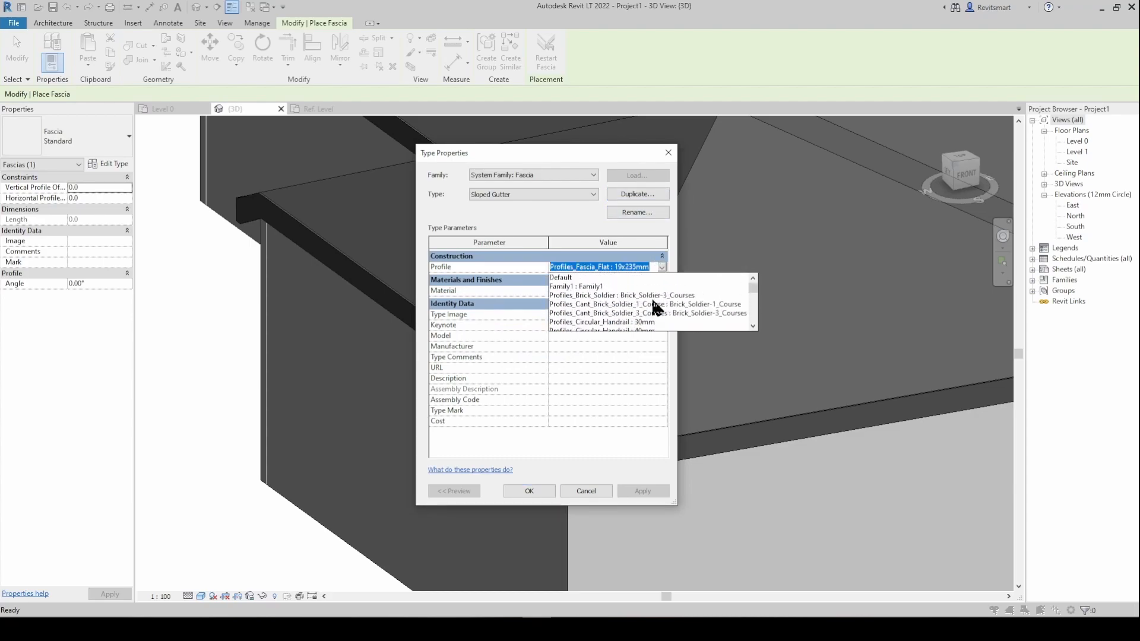
{"action": "left_click", "coordinate": [631, 286]}
{"action": "left_click", "coordinate": [527, 492]}
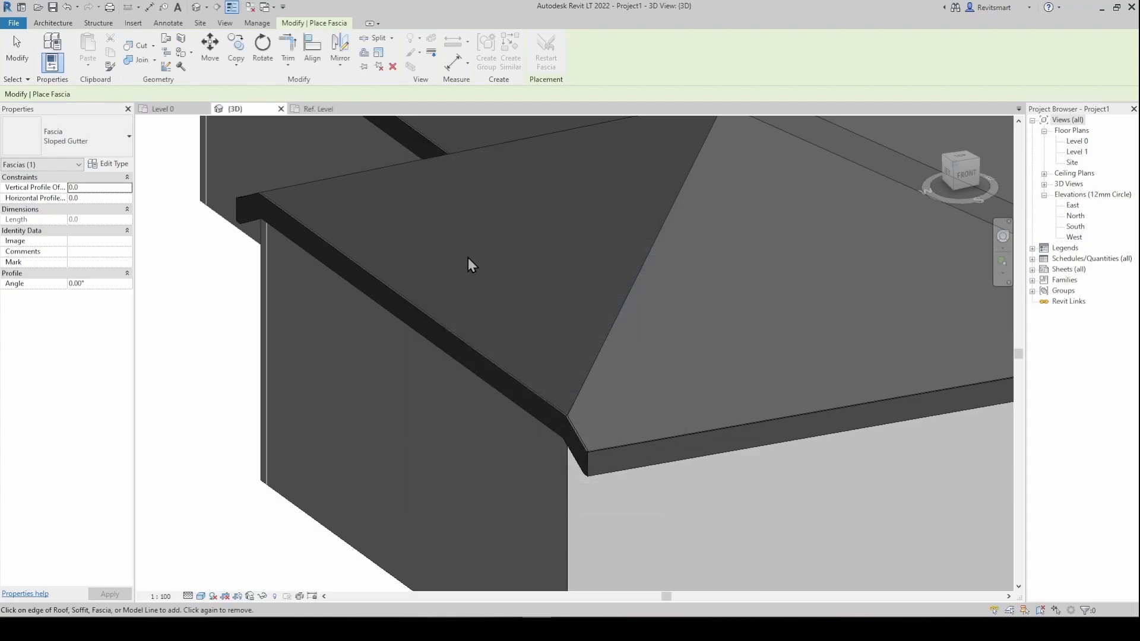
Place the Sloped Gutter fascia along the front edge, the short corner edge and the side edge of the roof
{"action": "scroll", "coordinate": [600, 453], "scroll_direction": "up", "scroll_amount": 4}
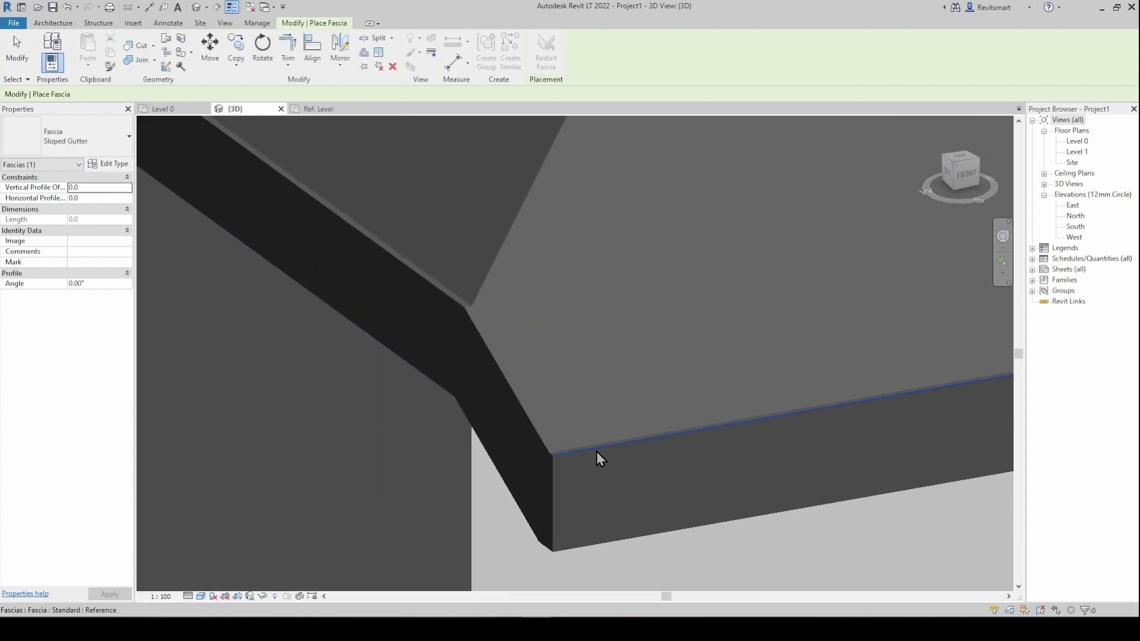
{"action": "left_click", "coordinate": [595, 451]}
{"action": "scroll", "coordinate": [552, 456], "scroll_direction": "up", "scroll_amount": 2}
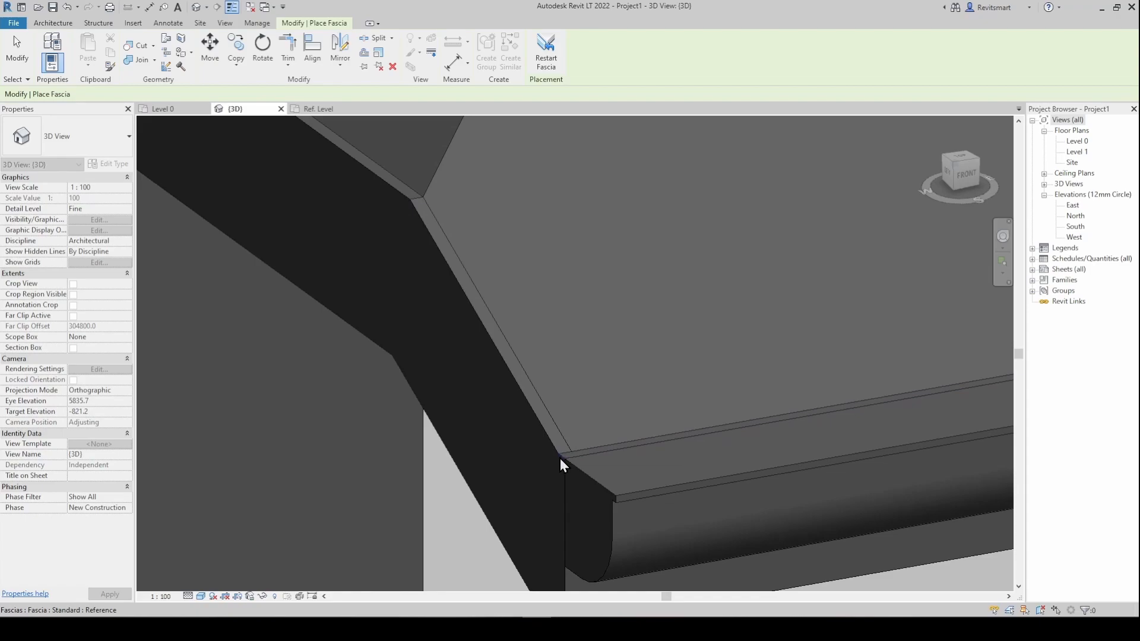
{"action": "left_click", "coordinate": [552, 446]}
{"action": "middle_click_drag", "start_coordinate": [380, 186], "coordinate": [511, 245], "text": "shift"}
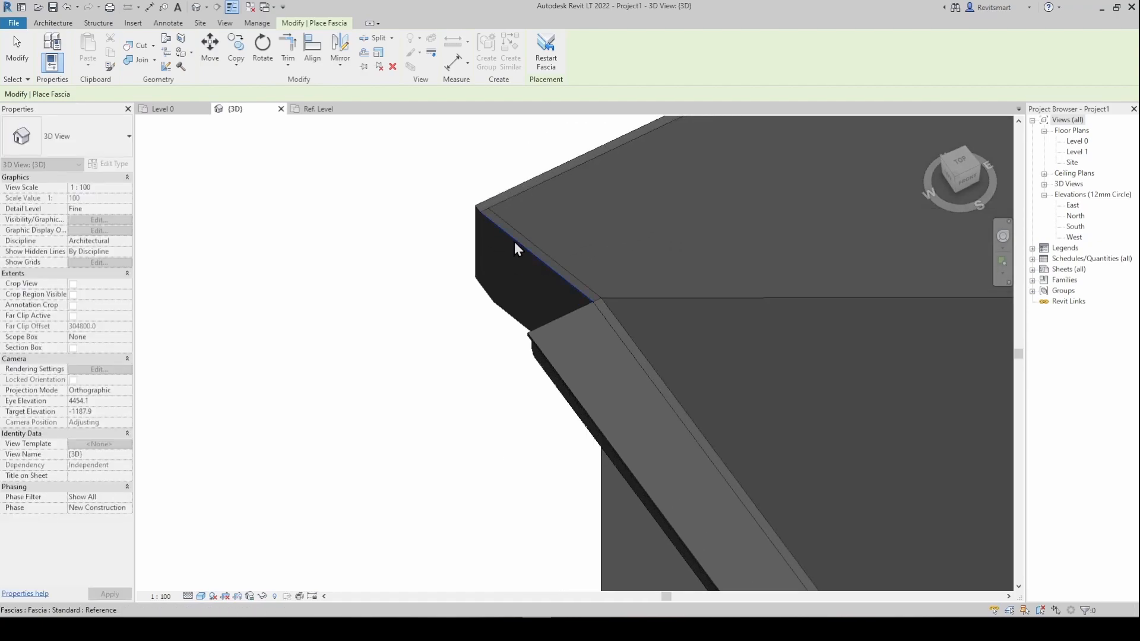
{"action": "left_click", "coordinate": [514, 241]}
{"action": "scroll", "coordinate": [477, 203], "scroll_direction": "up", "scroll_amount": 5}
{"action": "left_click", "coordinate": [471, 222]}
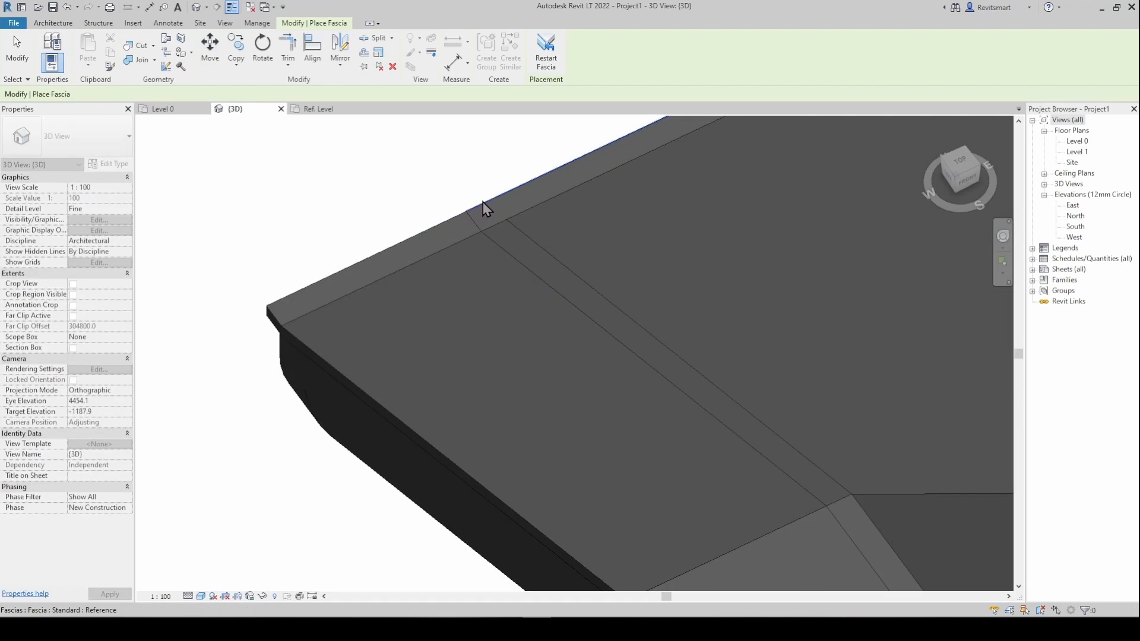
{"action": "middle_click_drag", "start_coordinate": [483, 203], "coordinate": [466, 237], "text": "shift"}
{"action": "key", "text": "Escape"}
{"action": "key", "text": "Escape"}
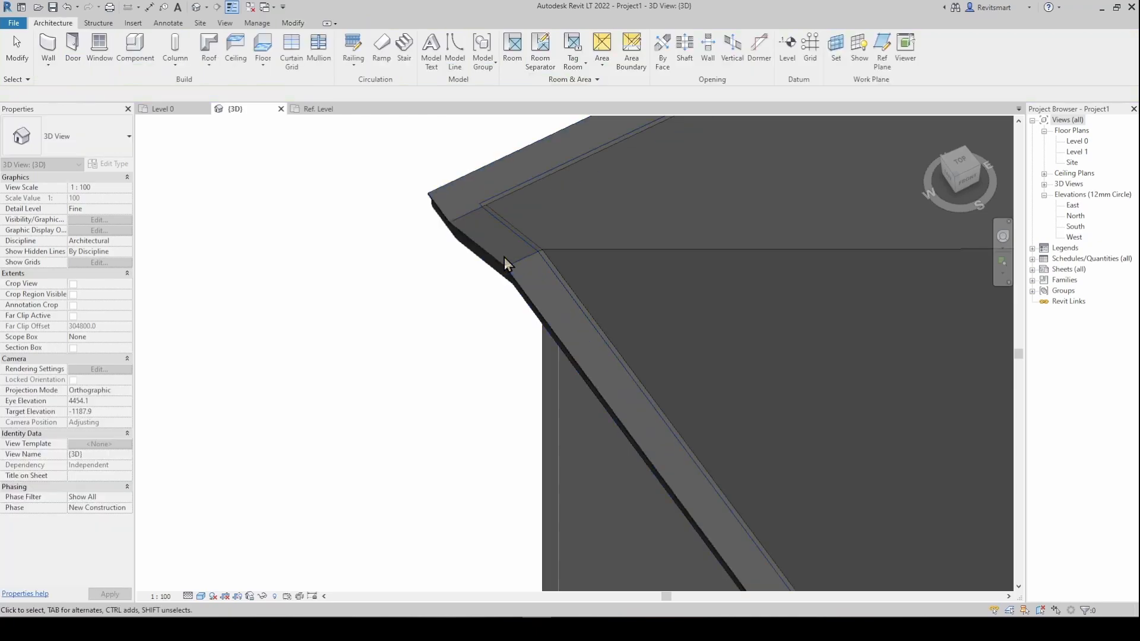
Examine the Sloped Gutter from several angles, checking how its segments meet at the sloped roof corner
{"action": "middle_click_drag", "start_coordinate": [543, 290], "coordinate": [416, 234]}
{"action": "scroll", "coordinate": [416, 234], "scroll_direction": "down", "scroll_amount": 2}
{"action": "middle_click_drag", "start_coordinate": [642, 451], "coordinate": [499, 309]}
{"action": "scroll", "coordinate": [499, 308], "scroll_direction": "down", "scroll_amount": 2}
{"action": "middle_click_drag", "start_coordinate": [536, 342], "coordinate": [559, 203], "text": "shift"}
{"action": "middle_click_drag", "start_coordinate": [560, 280], "coordinate": [427, 170]}
{"action": "scroll", "coordinate": [502, 295], "scroll_direction": "up", "scroll_amount": 3}
{"action": "middle_click_drag", "start_coordinate": [504, 263], "coordinate": [631, 413]}
{"action": "left_click", "coordinate": [574, 350]}
{"action": "scroll", "coordinate": [562, 347], "scroll_direction": "down", "scroll_amount": 1}
{"action": "middle_click_drag", "start_coordinate": [617, 357], "coordinate": [522, 359]}
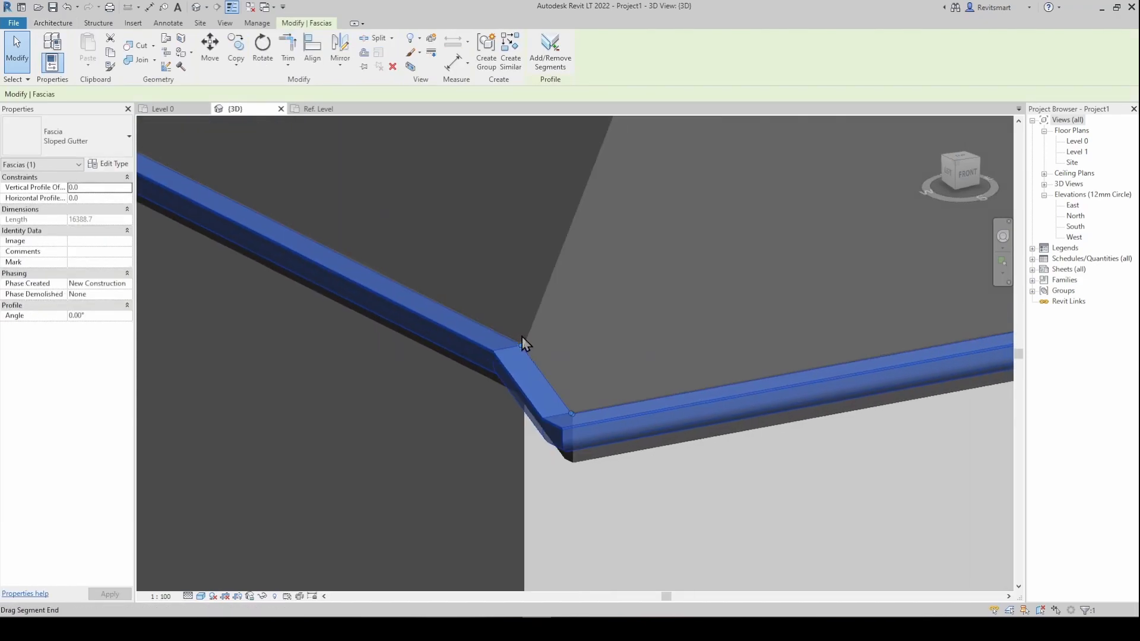
{"action": "key", "text": "Escape"}
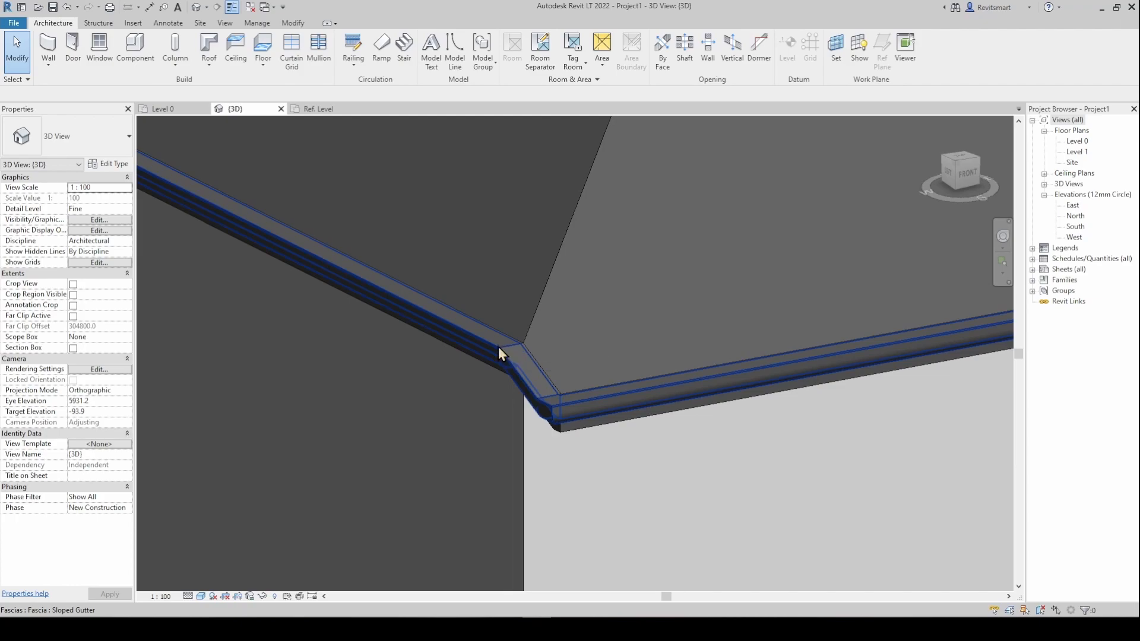
{"action": "mouse_move", "coordinate": [501, 346]}
{"action": "middle_mouse_down"}
{"action": "mouse_move", "coordinate": [524, 376]}
{"action": "mouse_move", "coordinate": [495, 351]}
{"action": "middle_mouse_up"}
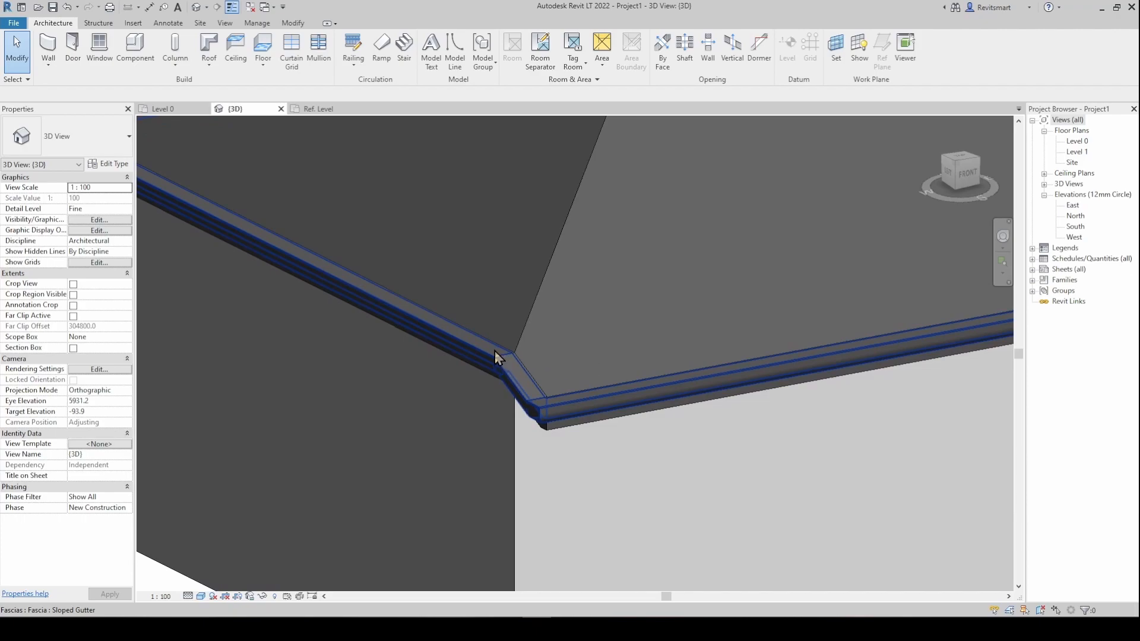
{"action": "middle_click_drag", "start_coordinate": [494, 262], "coordinate": [443, 315], "text": "shift"}
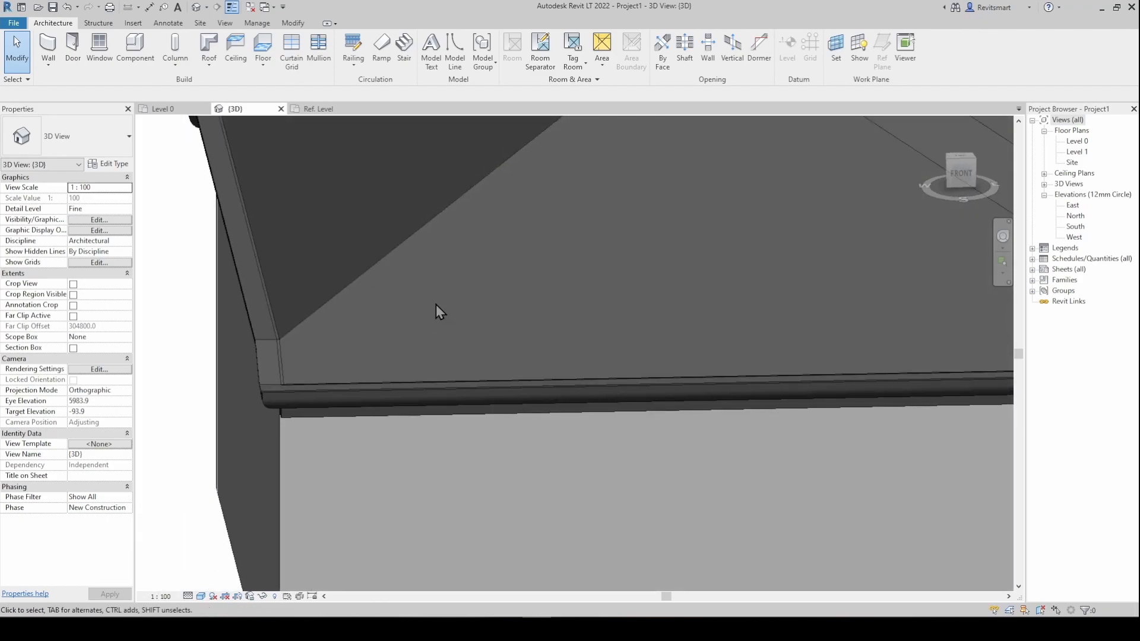